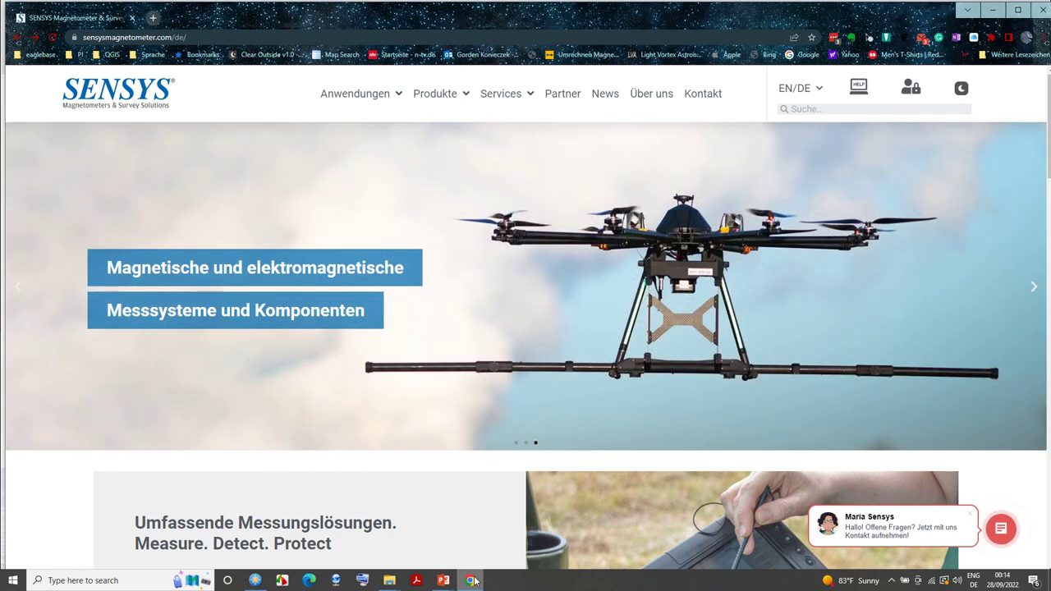
Step: Open the SENSYS website's protected Downloads page and scroll through the MAGNETO version notes
click(908, 94)
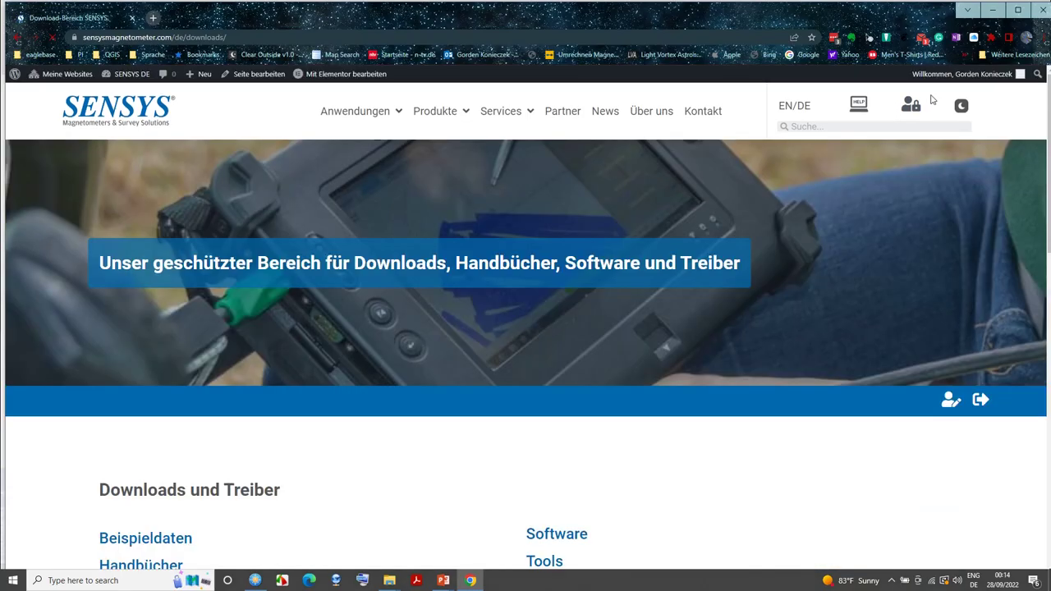
scroll(722, 386, down, 1)
scroll(722, 392, down, 3)
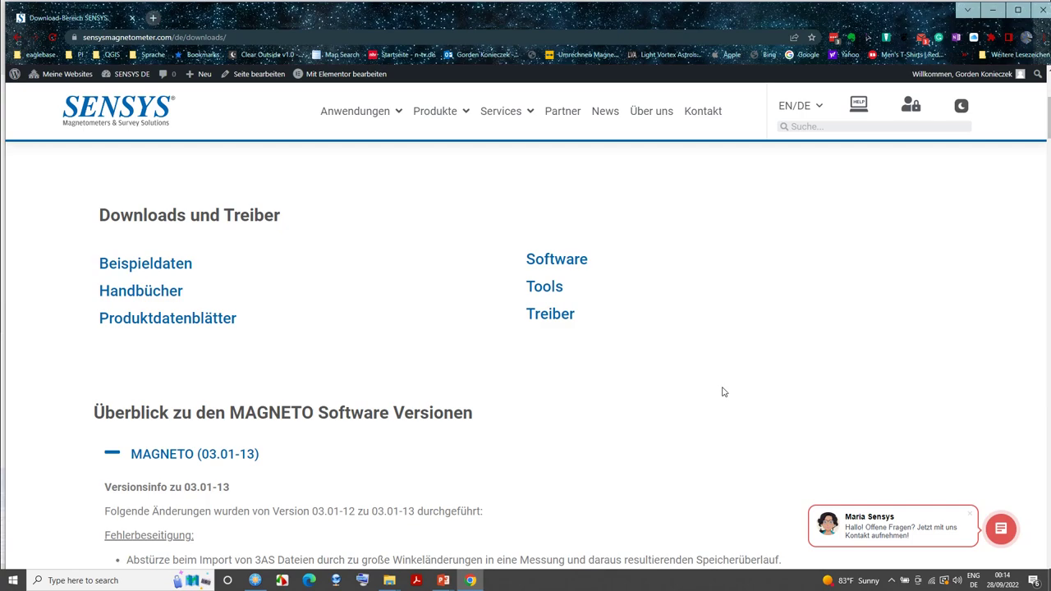
scroll(722, 392, down, 3)
scroll(723, 391, down, 6)
scroll(723, 392, down, 2)
scroll(723, 392, up, 7)
scroll(723, 391, up, 5)
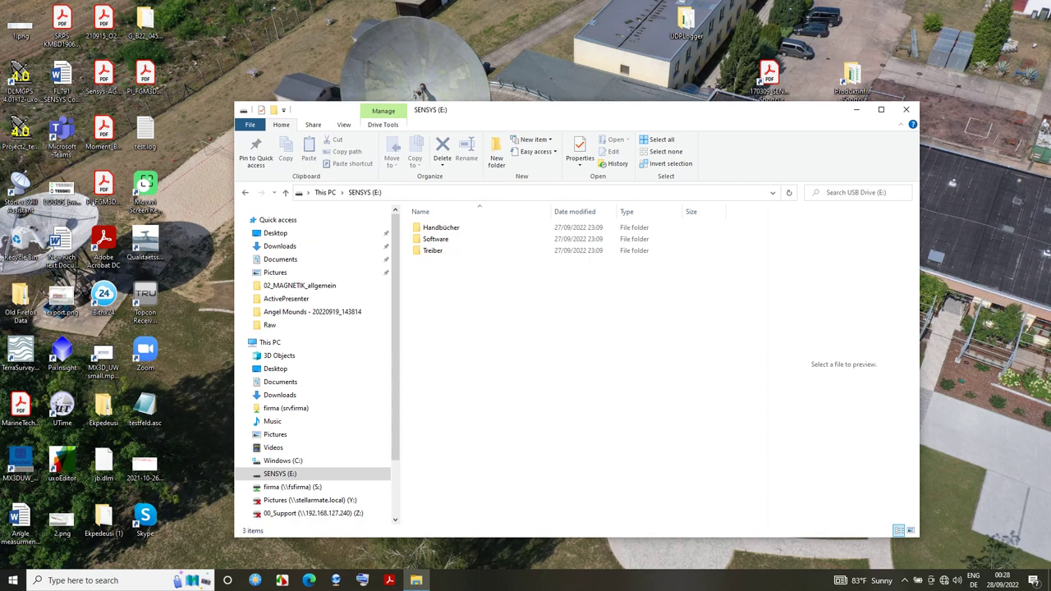
Step: Run Setup_GeoServer_01000200.EXE from Software\GeoServer_01000200 on the SENSYS (E:) drive
click(473, 243)
double_click(473, 241)
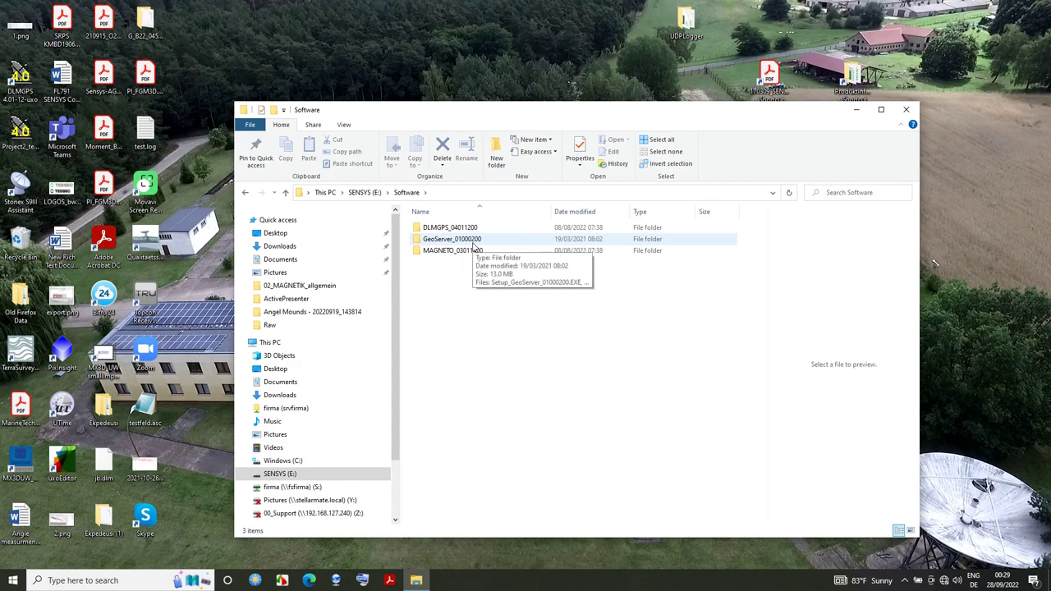
double_click(473, 241)
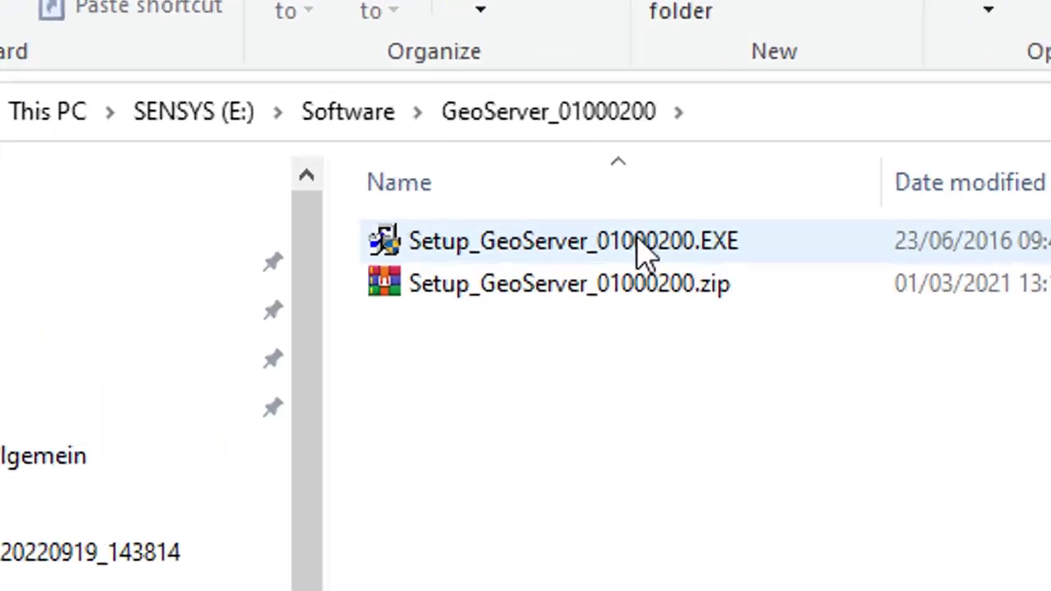
click(486, 228)
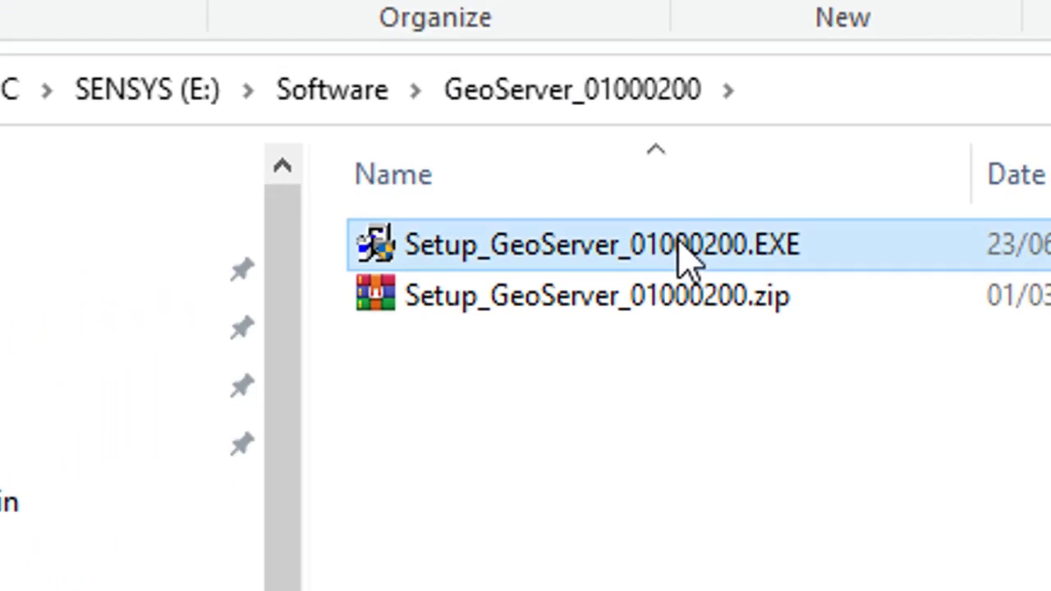
double_click(371, 246)
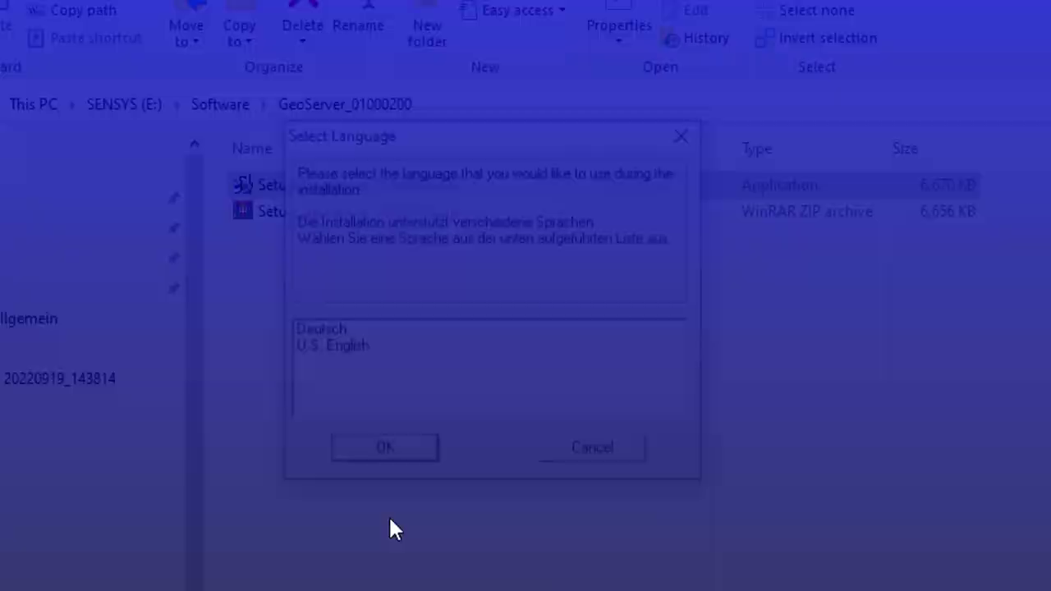
Step: Choose Deutsch as the setup language and accept the GeoServer licence agreement
click(346, 328)
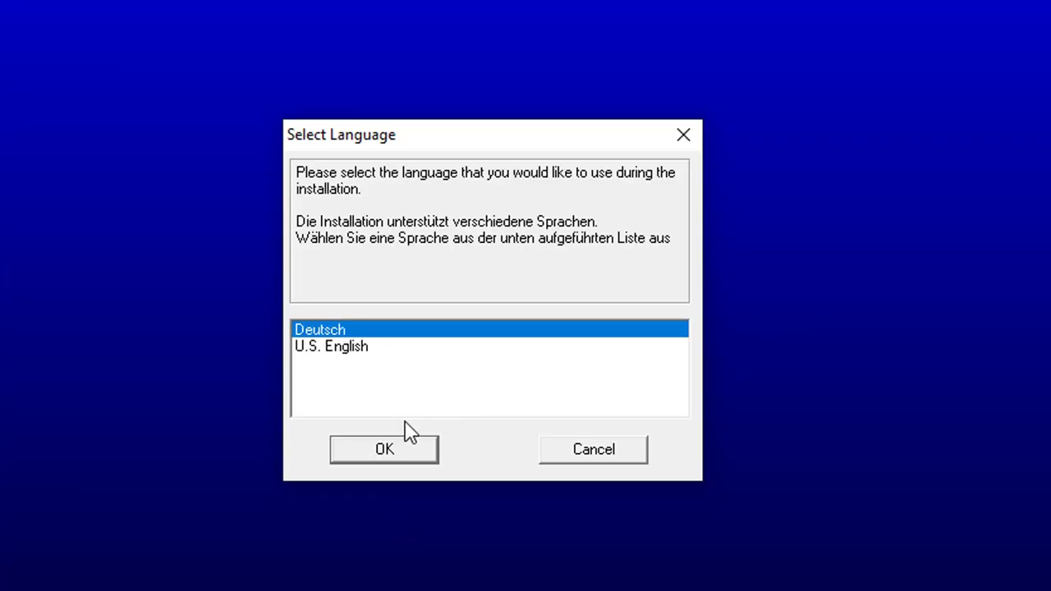
click(406, 451)
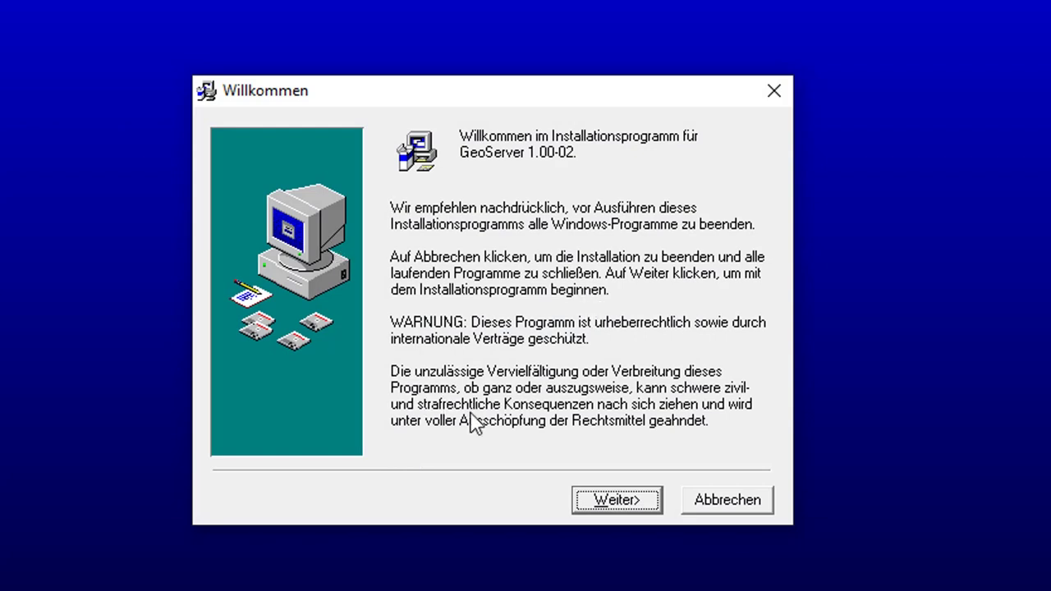
click(626, 503)
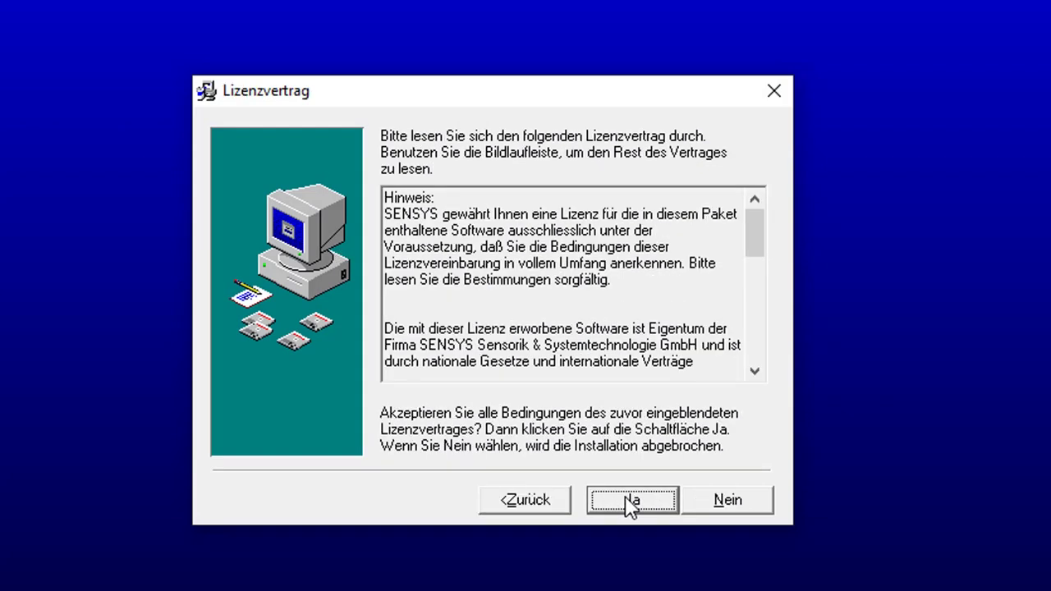
click(630, 503)
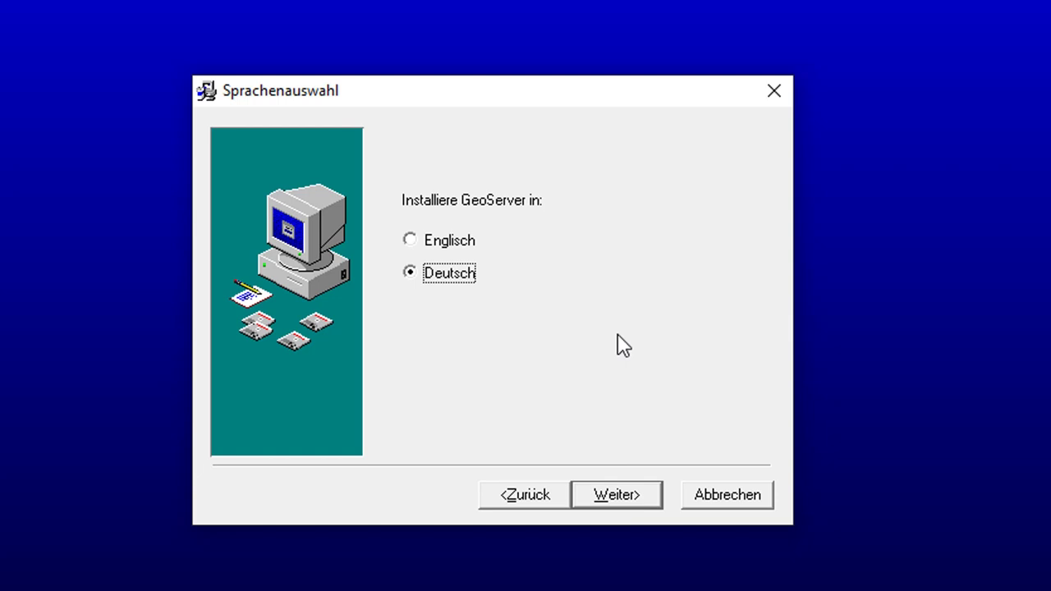
Step: Keep German, the SENSYS\GeoServer destination and the SENSYS program group, and install GeoServer
click(626, 501)
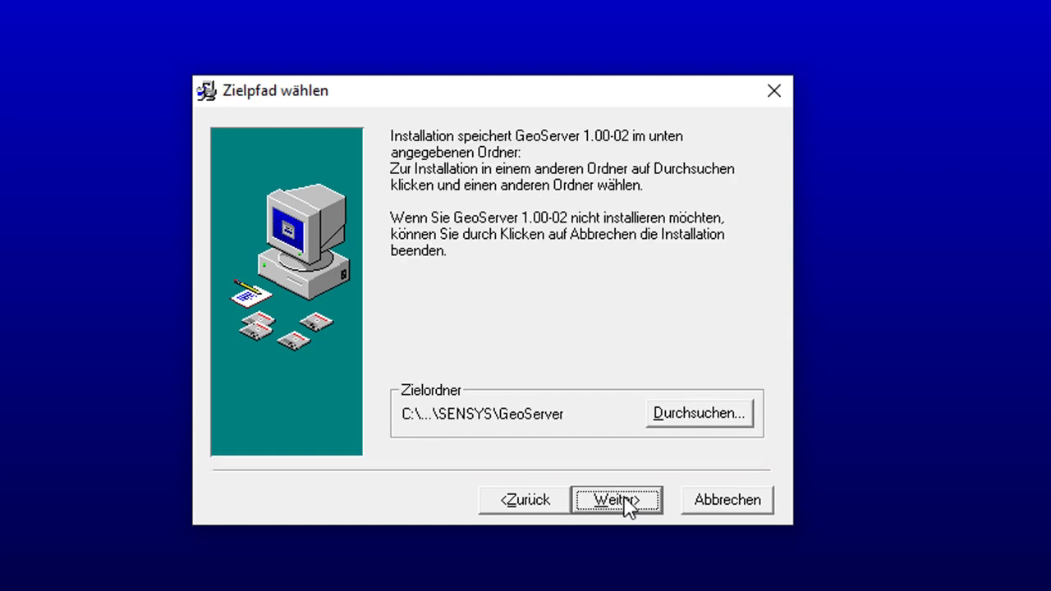
click(627, 503)
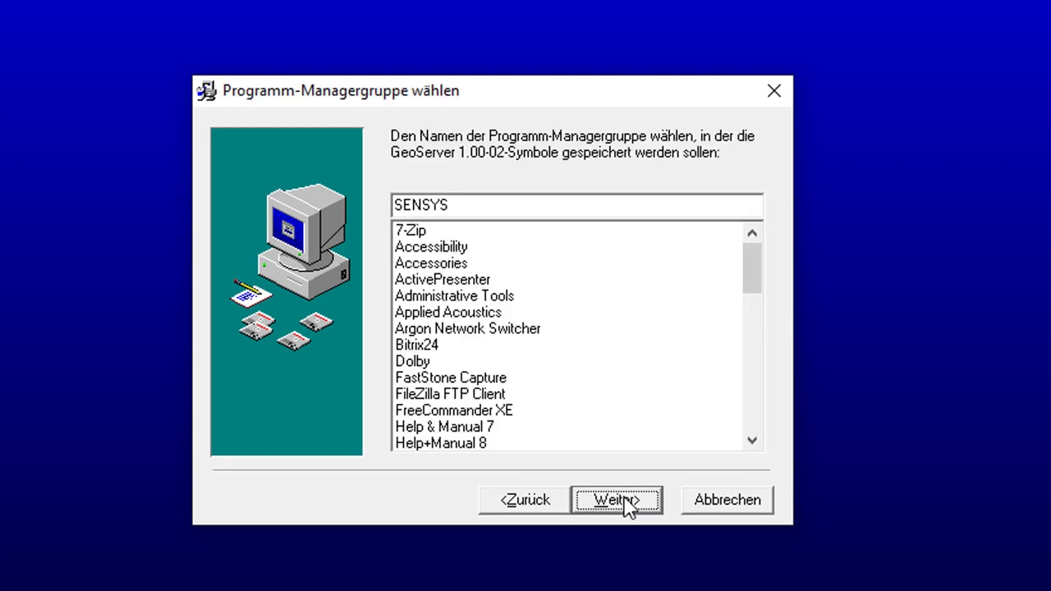
click(626, 502)
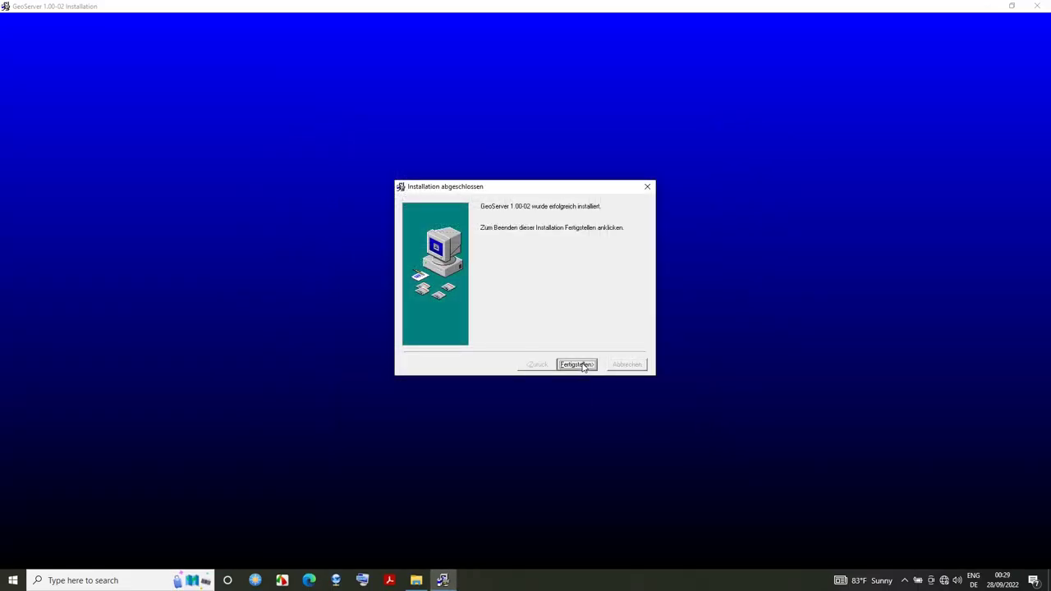
Step: Finish the GeoServer installer and open the GeoServer window from the system tray
click(577, 365)
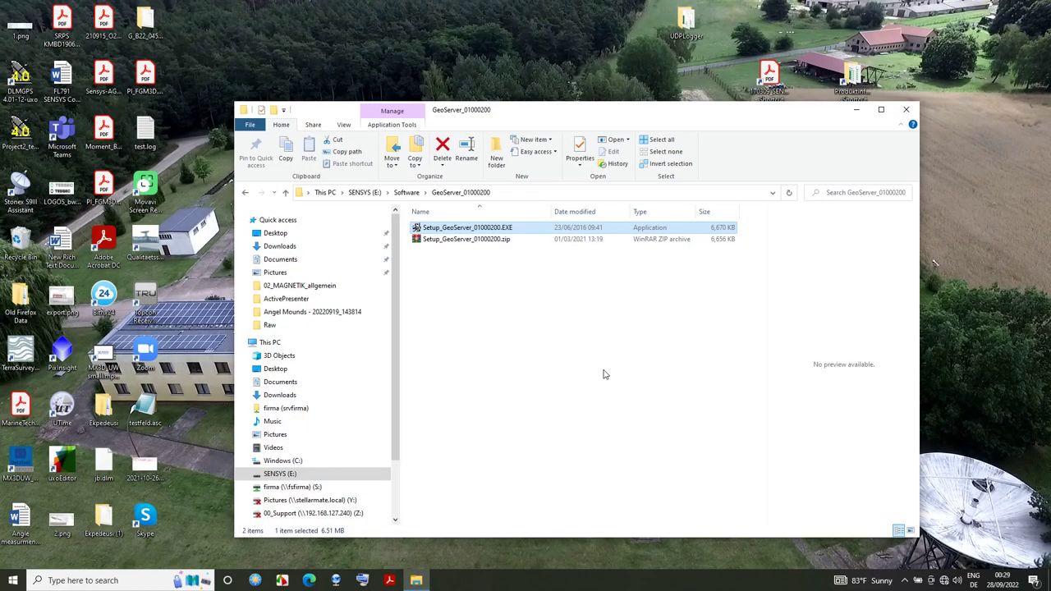
click(907, 581)
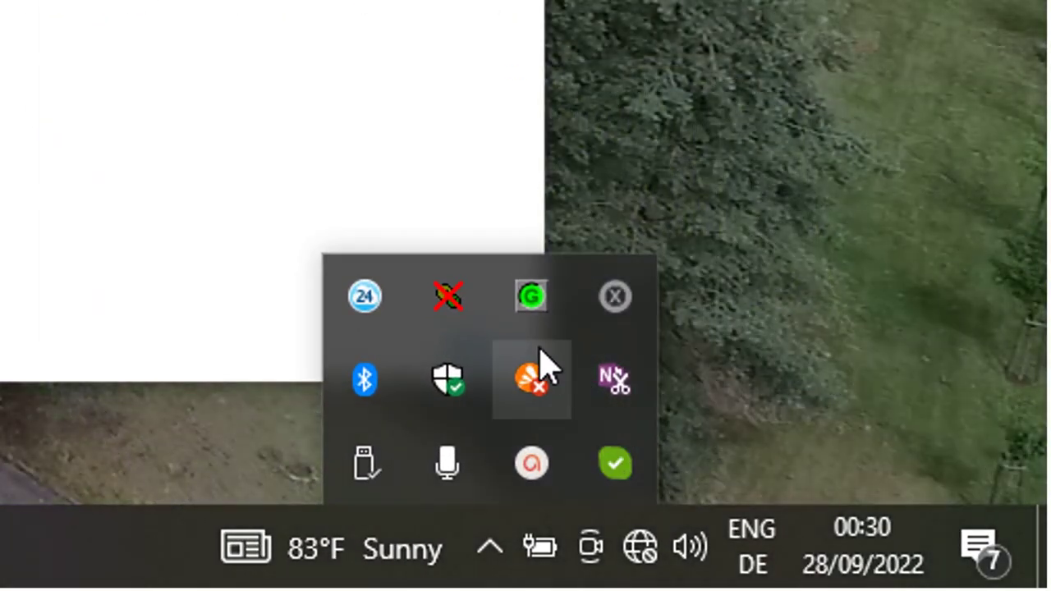
mouse_move(539, 339)
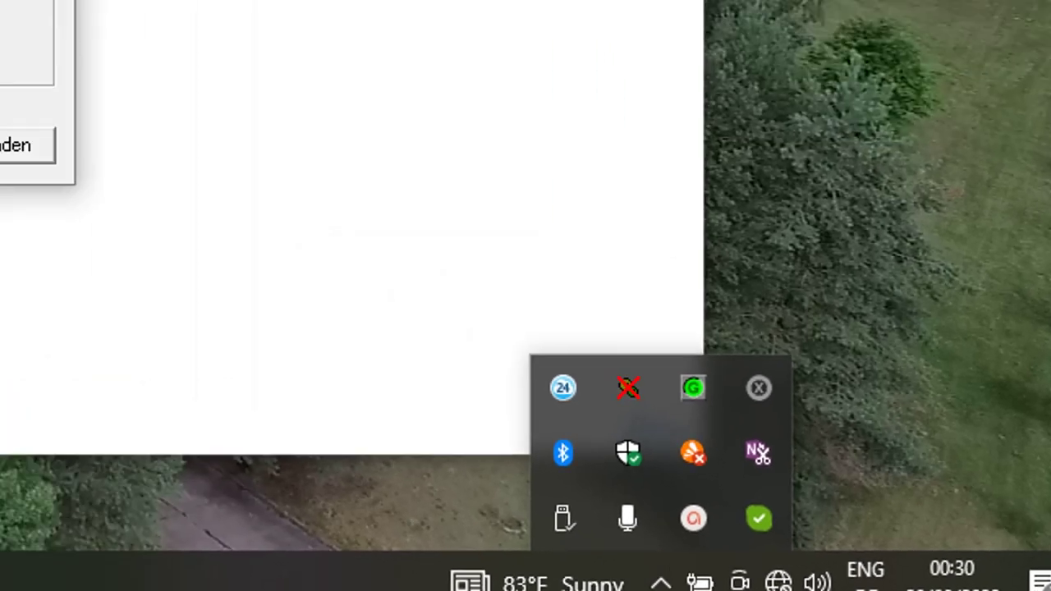
double_click(530, 296)
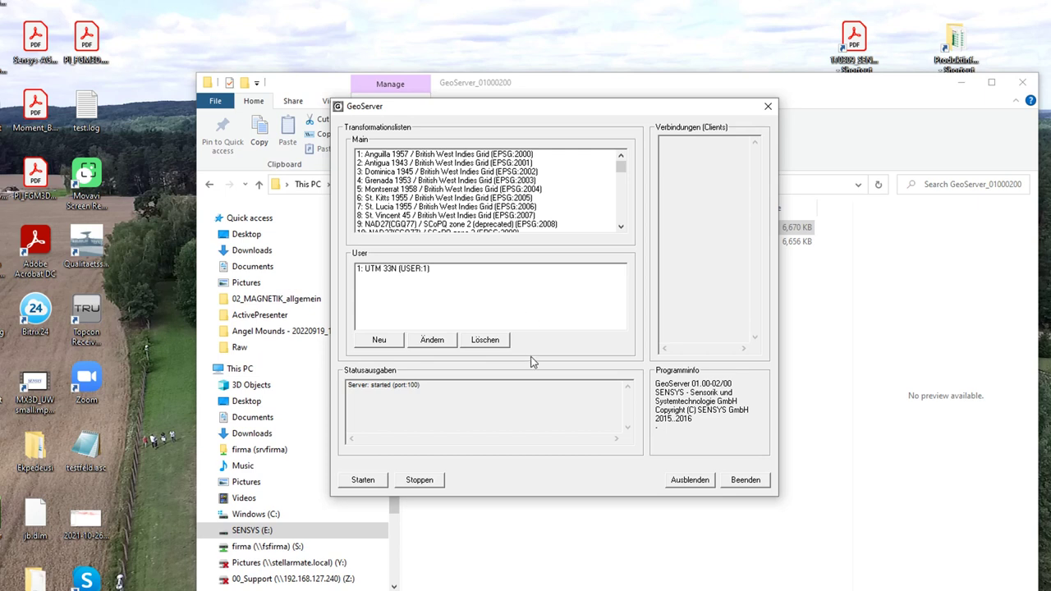
Step: Start the GeoServer server and hide its window so it keeps running in the tray
click(368, 483)
click(692, 486)
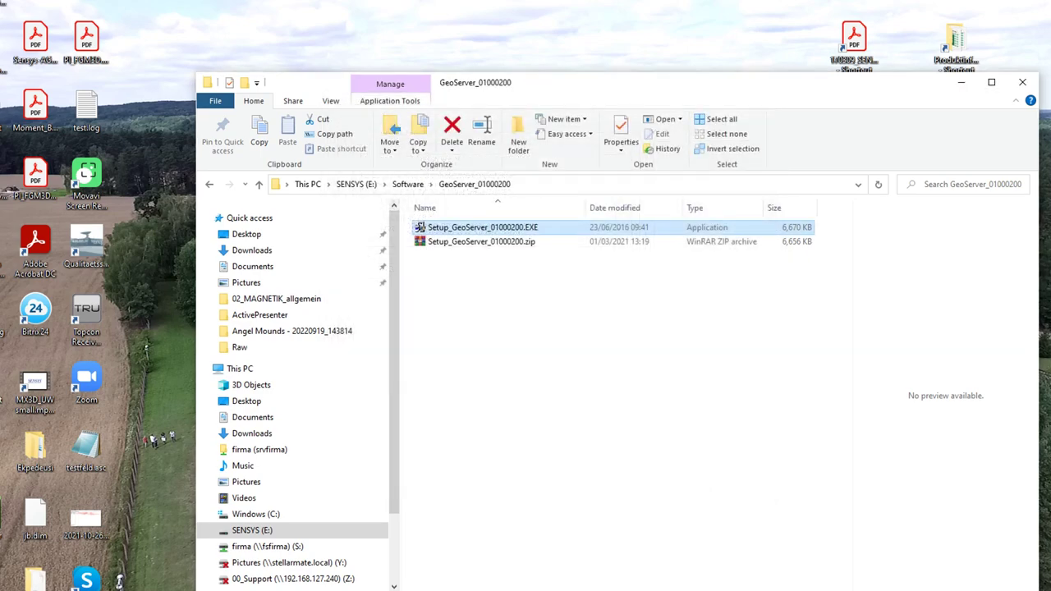
click(903, 581)
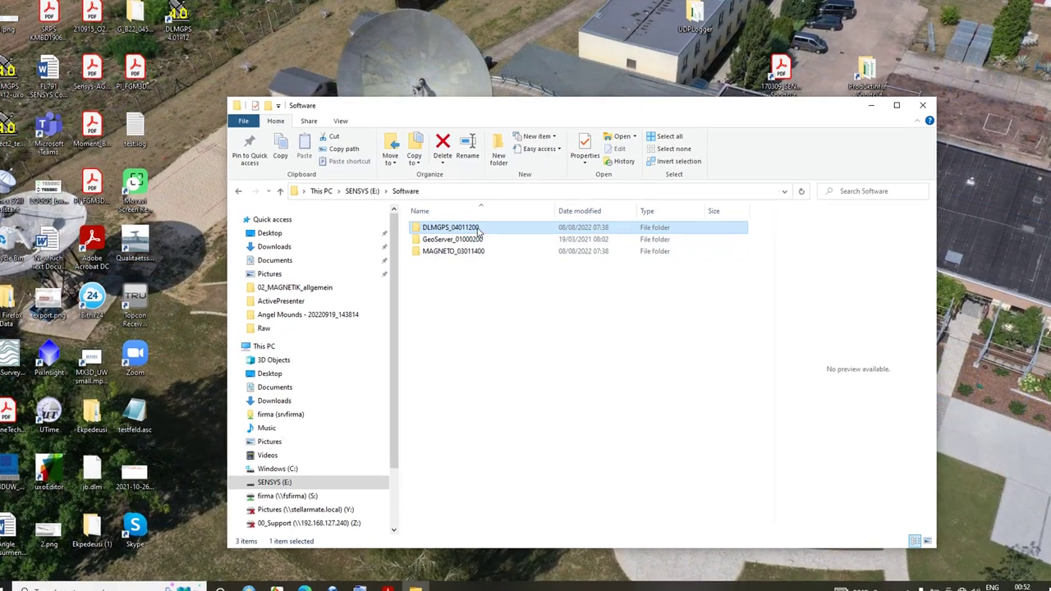
Step: Run Setup_DLMGPS_4.01-12.exe from the DLMGPS_04011200 folder with Deutsch as the setup language
double_click(474, 227)
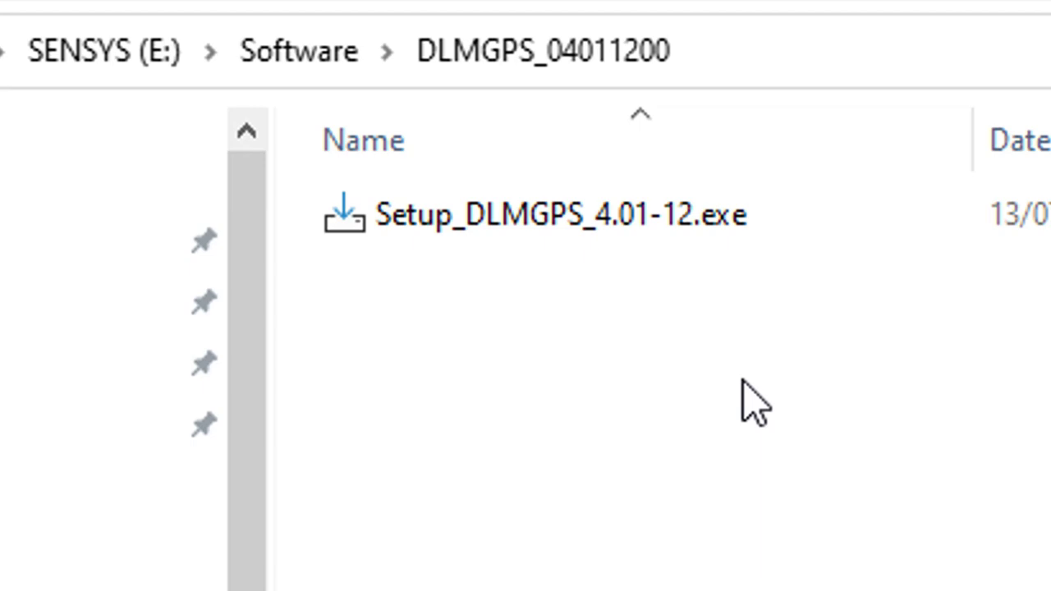
click(625, 233)
double_click(626, 233)
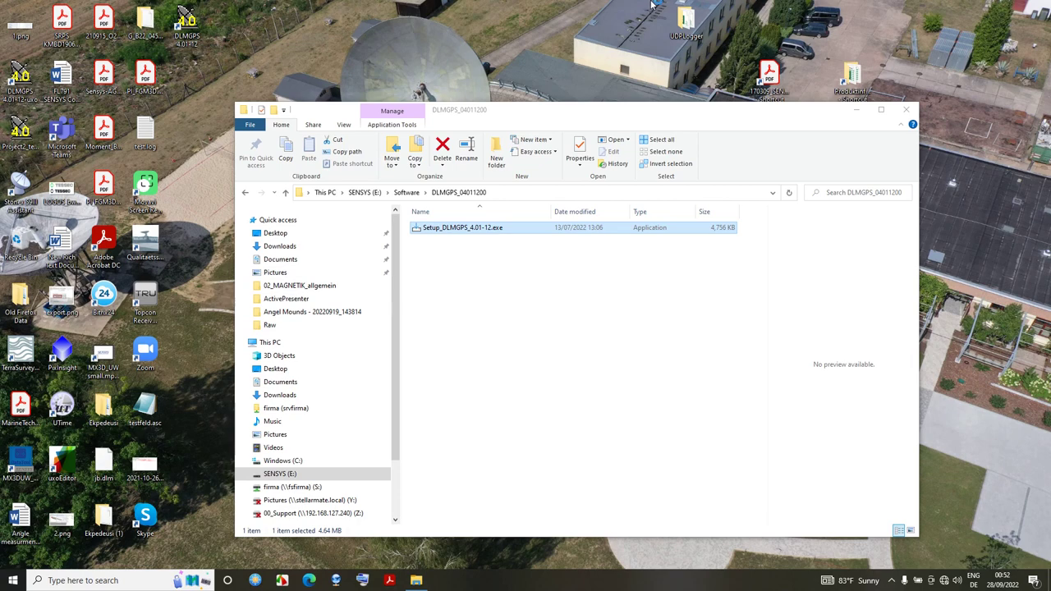
key(Return)
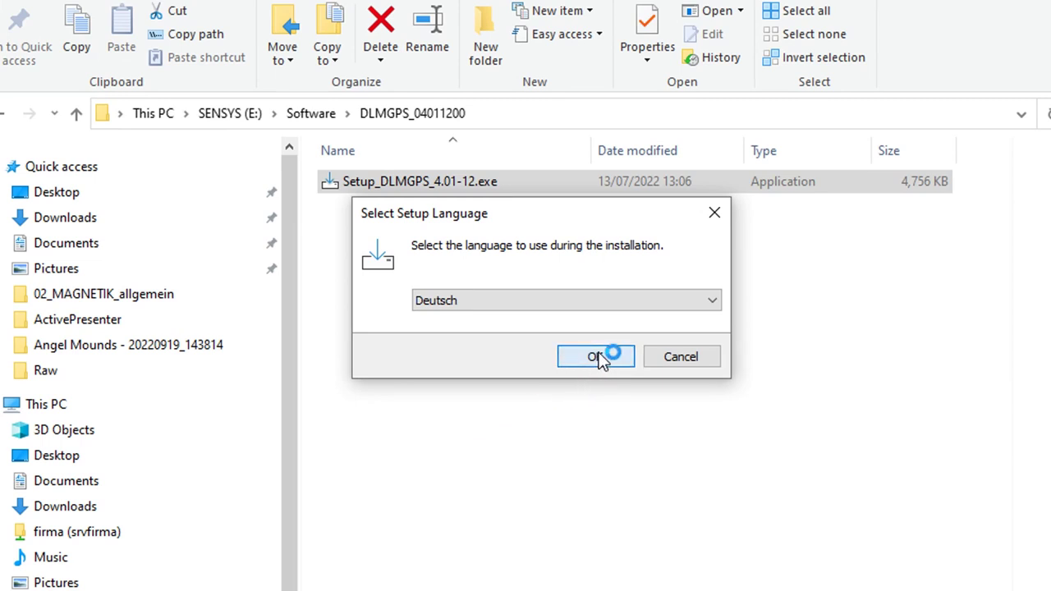
click(597, 358)
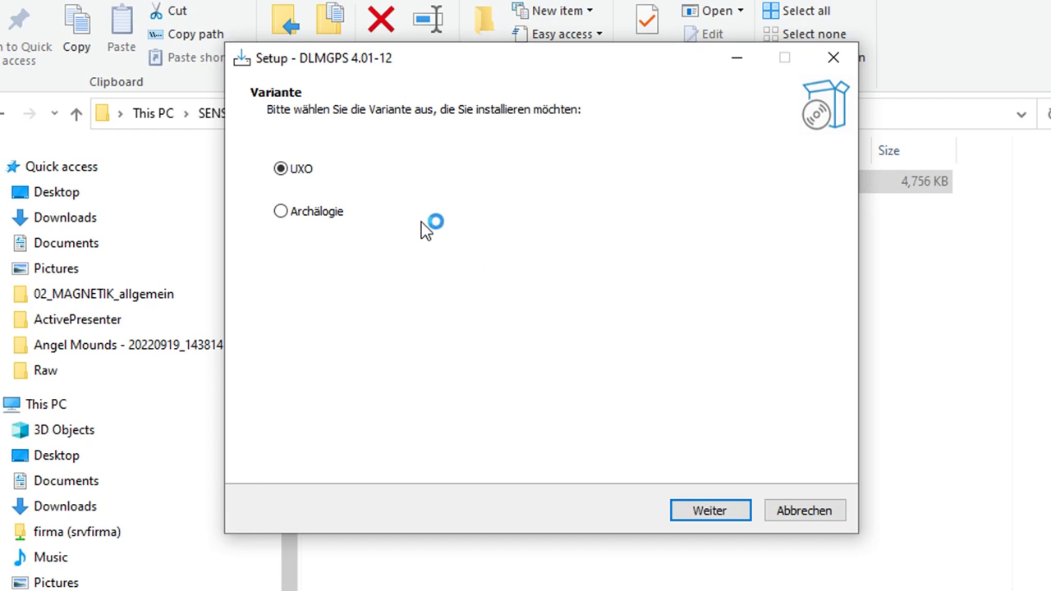
Step: Keep the UXO variant of DLMGPS and accept the licence agreement
click(708, 513)
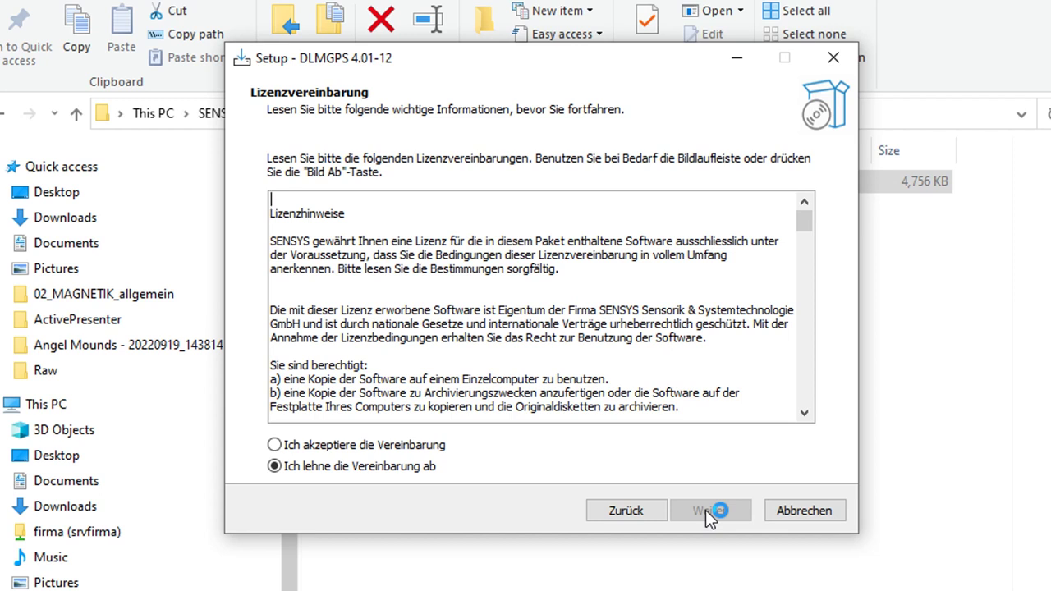
click(372, 446)
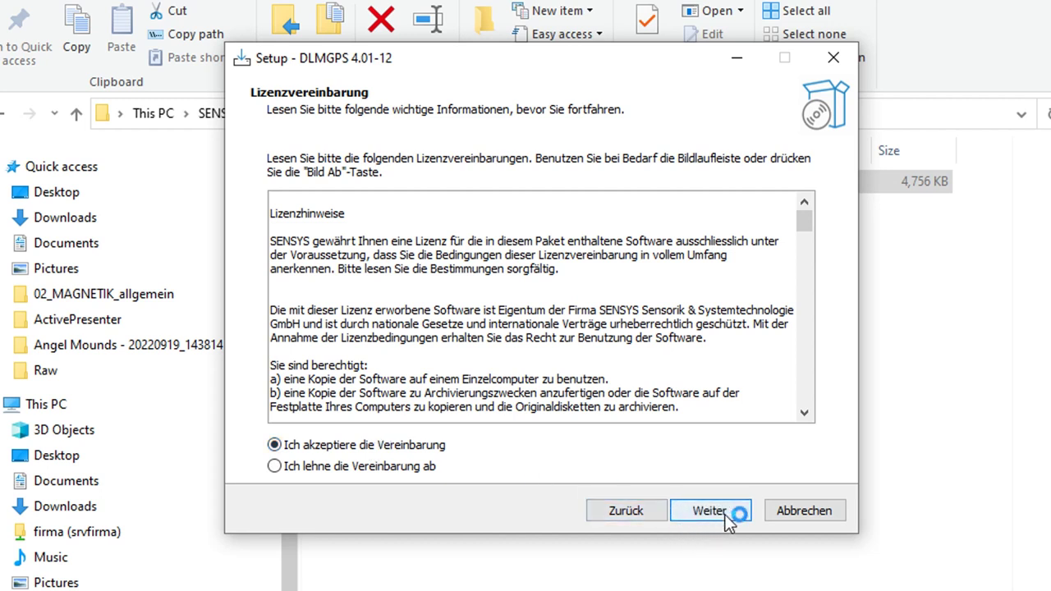
click(732, 512)
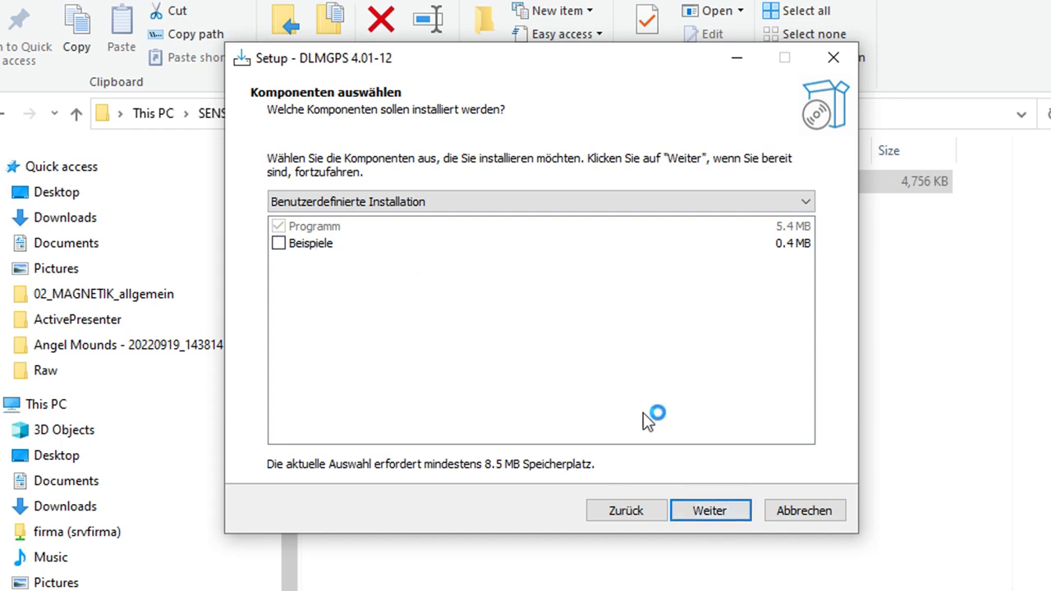
Step: Install only the Programm component without Beispiele and close the finished DLMGPS wizard
click(708, 511)
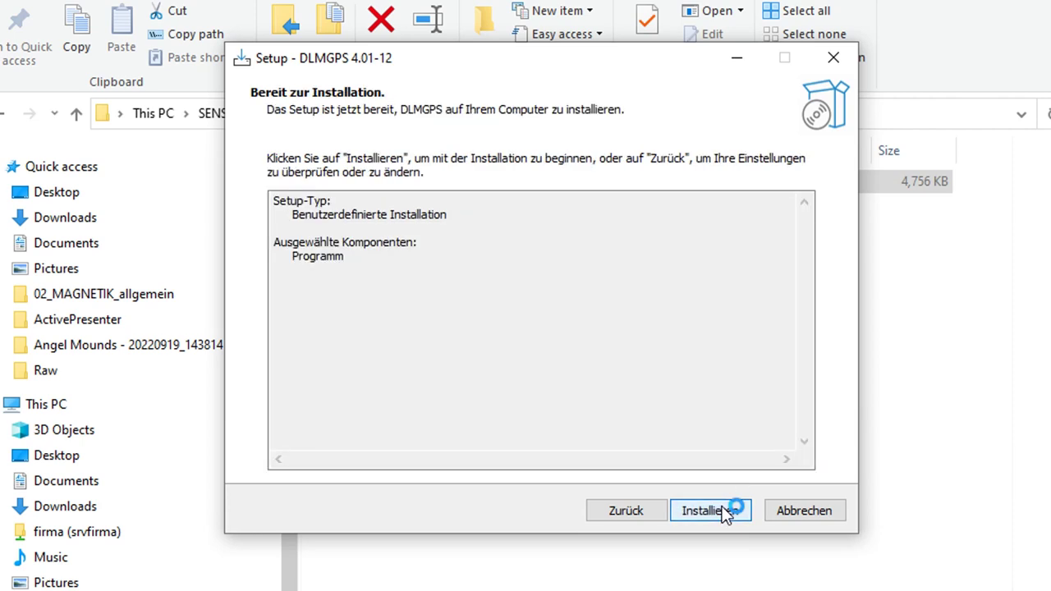
click(725, 512)
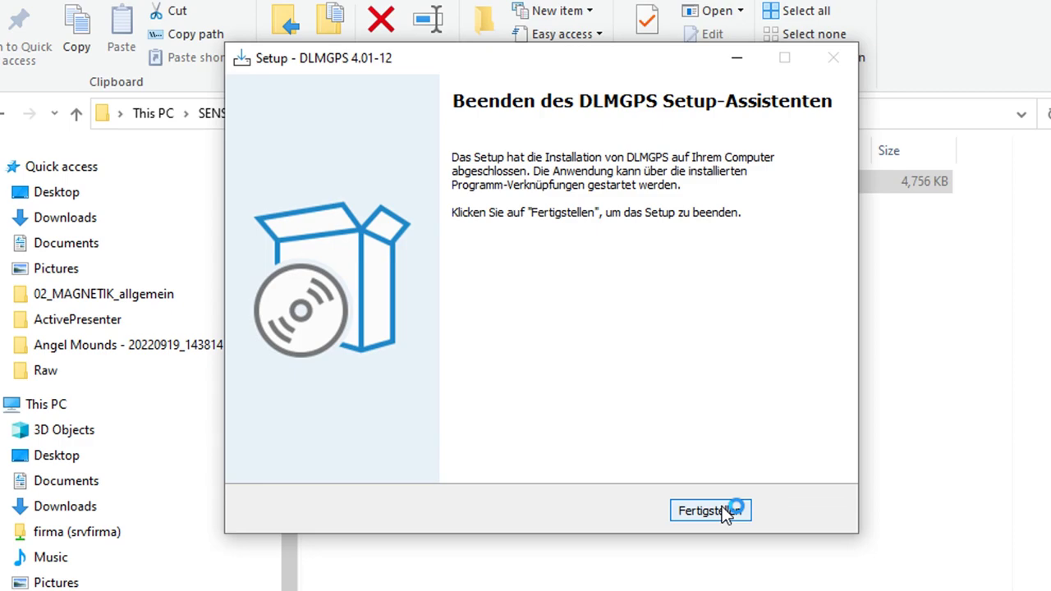
click(726, 510)
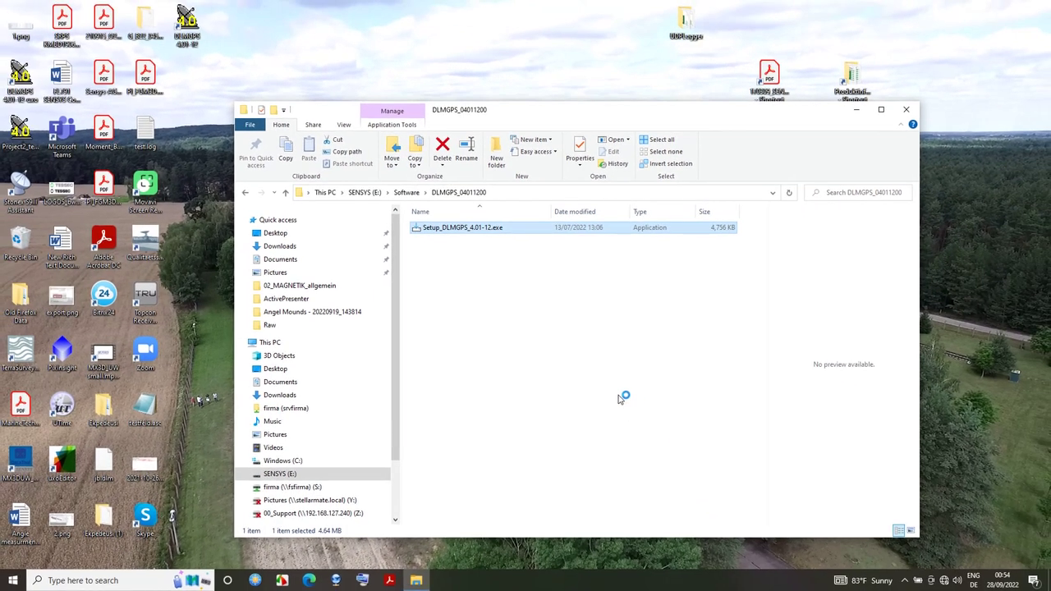
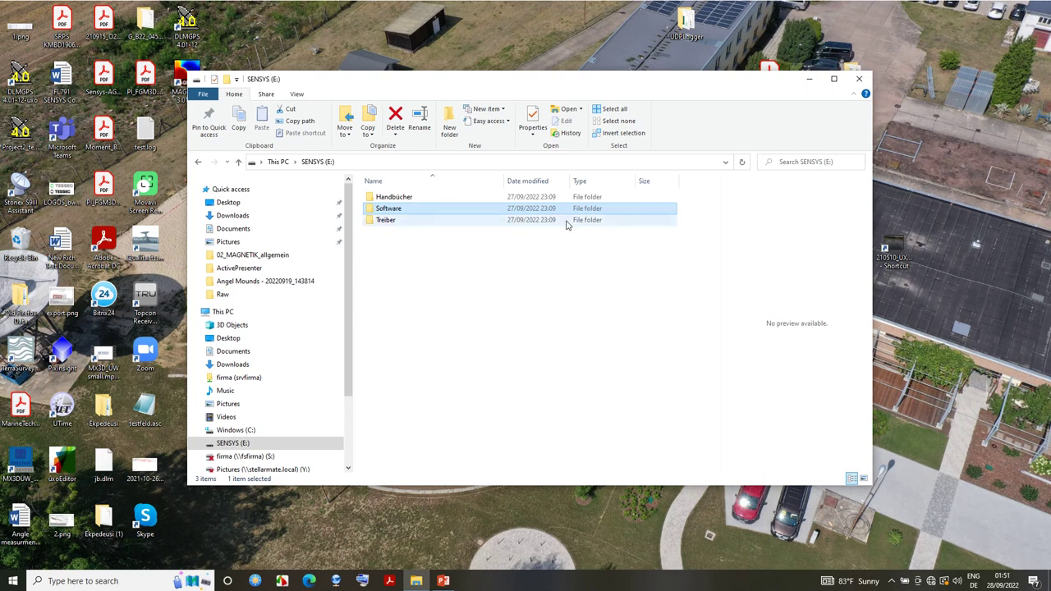
Step: Browse Treiber > Sentinel_LDK_Run-time_setup_08_13 > Sentinel_LDK_Run-time_setup and launch HASPUserSetup.exe
click(437, 221)
double_click(438, 220)
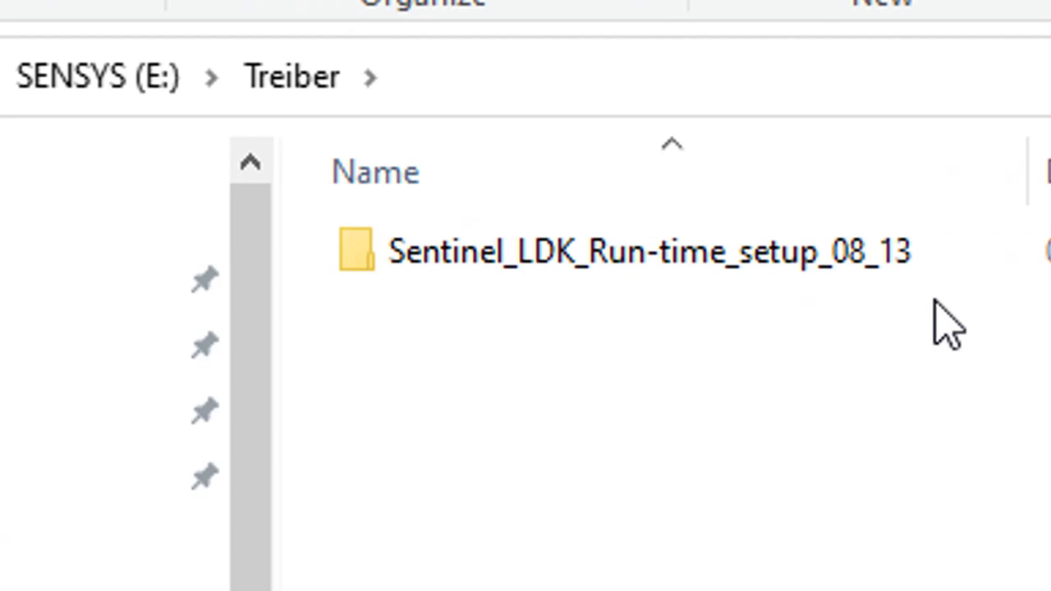
mouse_move(688, 271)
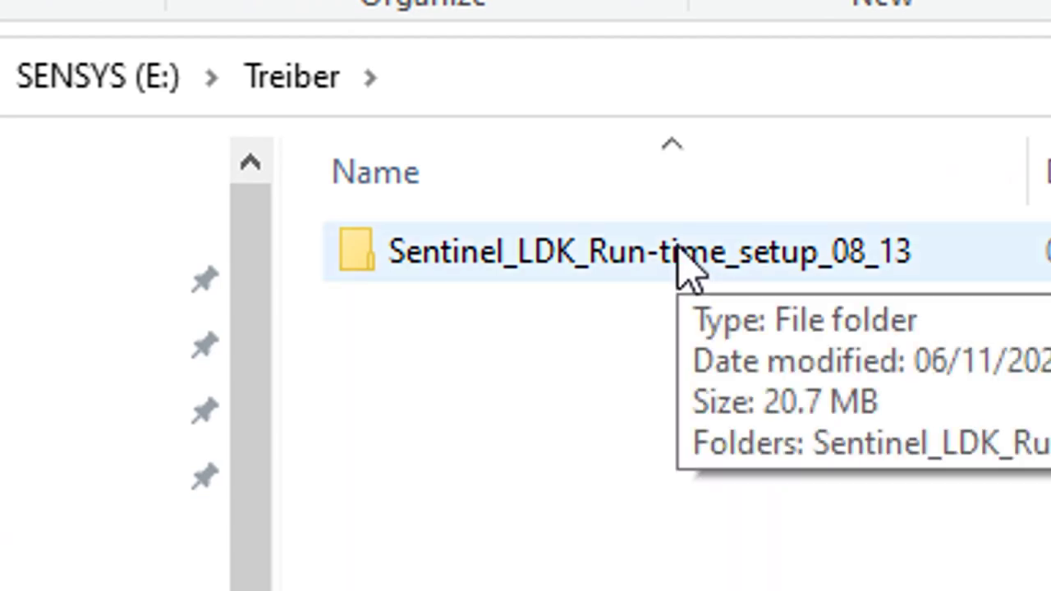
double_click(688, 271)
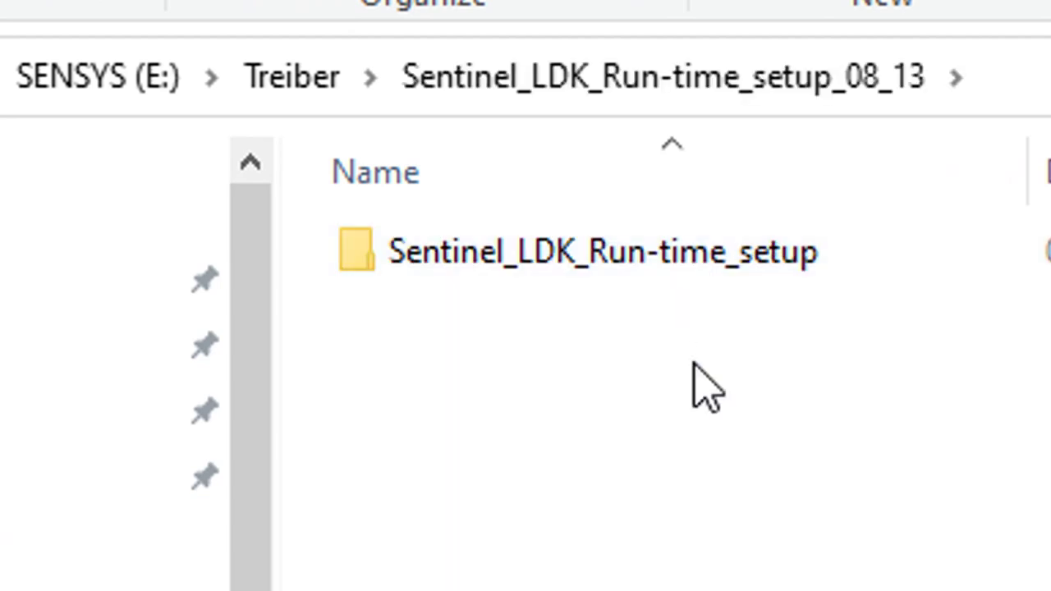
click(672, 262)
double_click(671, 261)
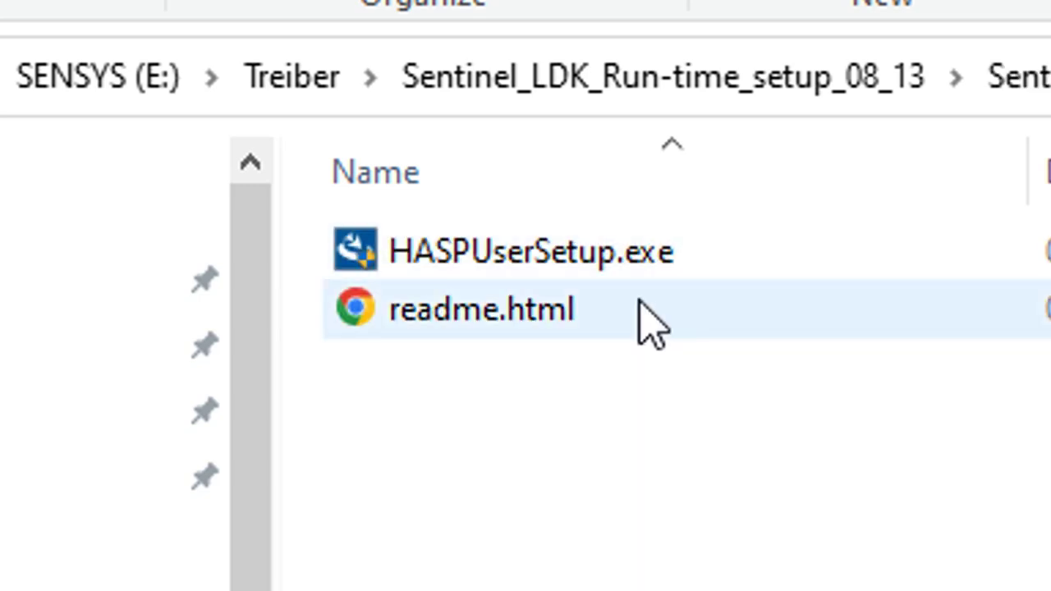
double_click(629, 252)
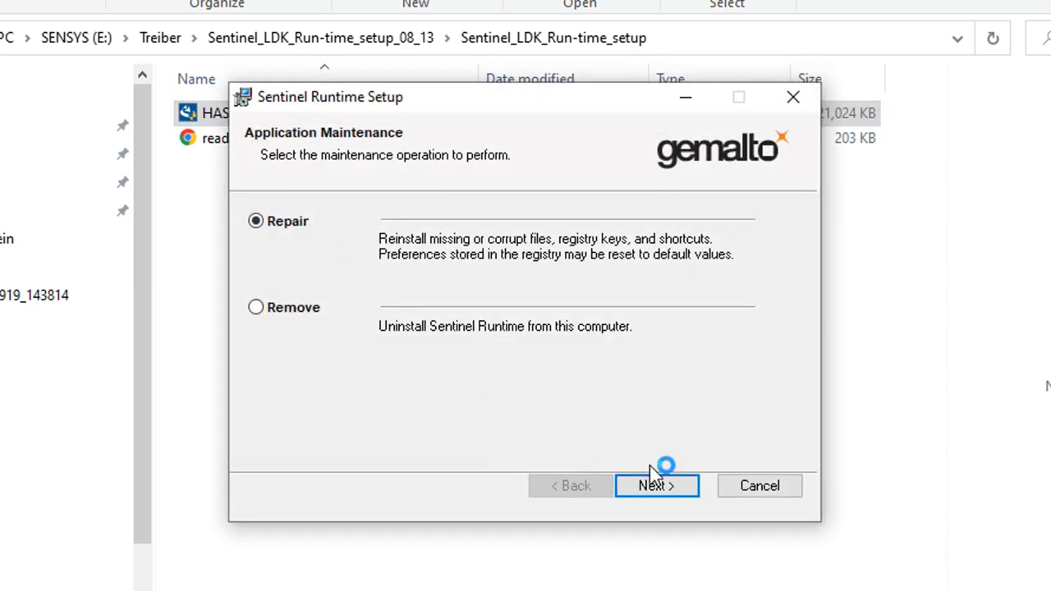
Step: Repair the existing Sentinel Runtime installation and close the installer after it reports success
click(681, 484)
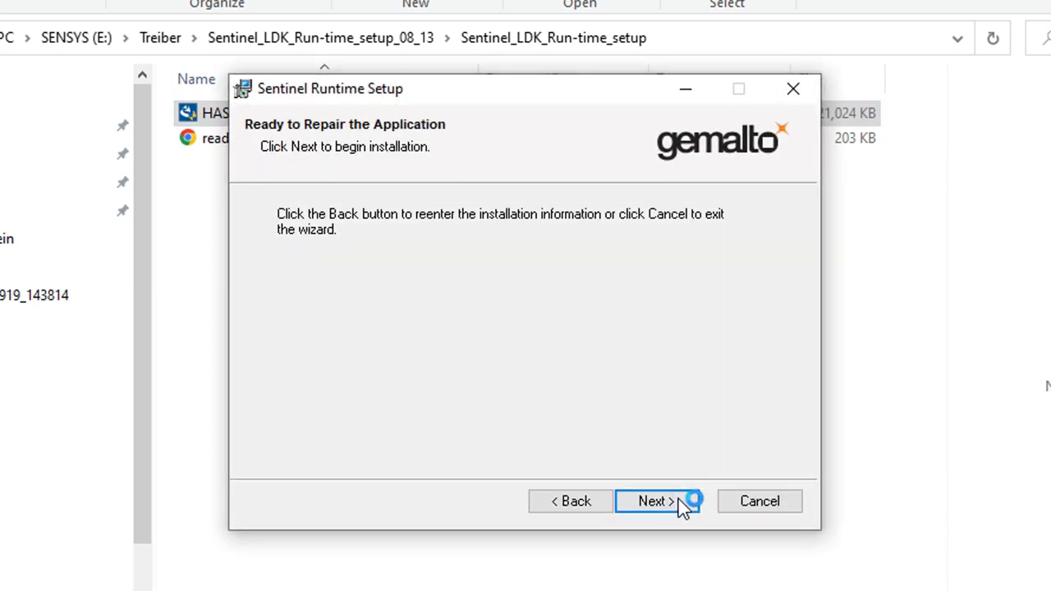
click(678, 499)
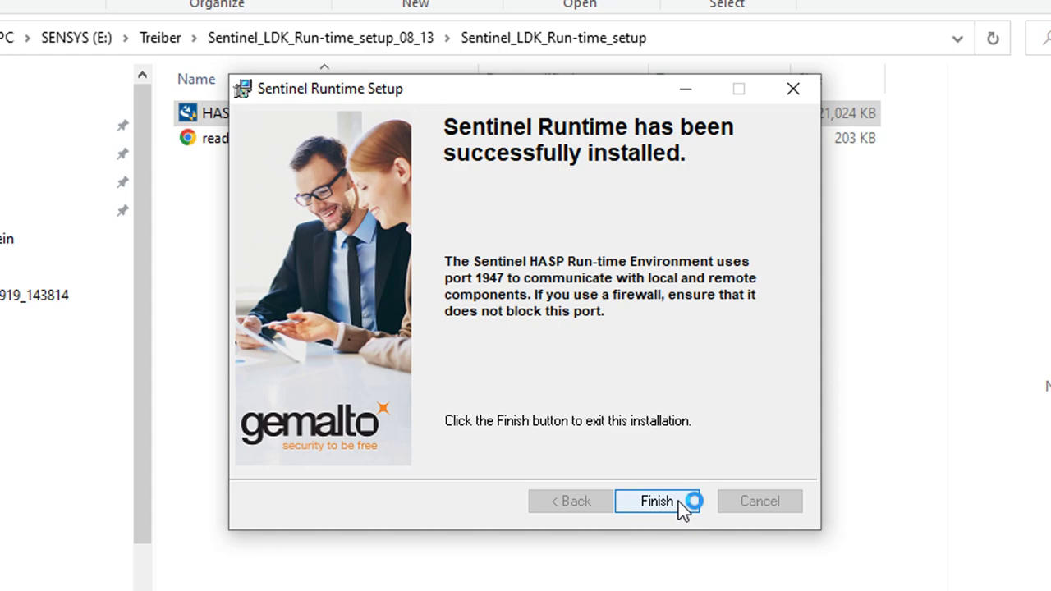
click(678, 501)
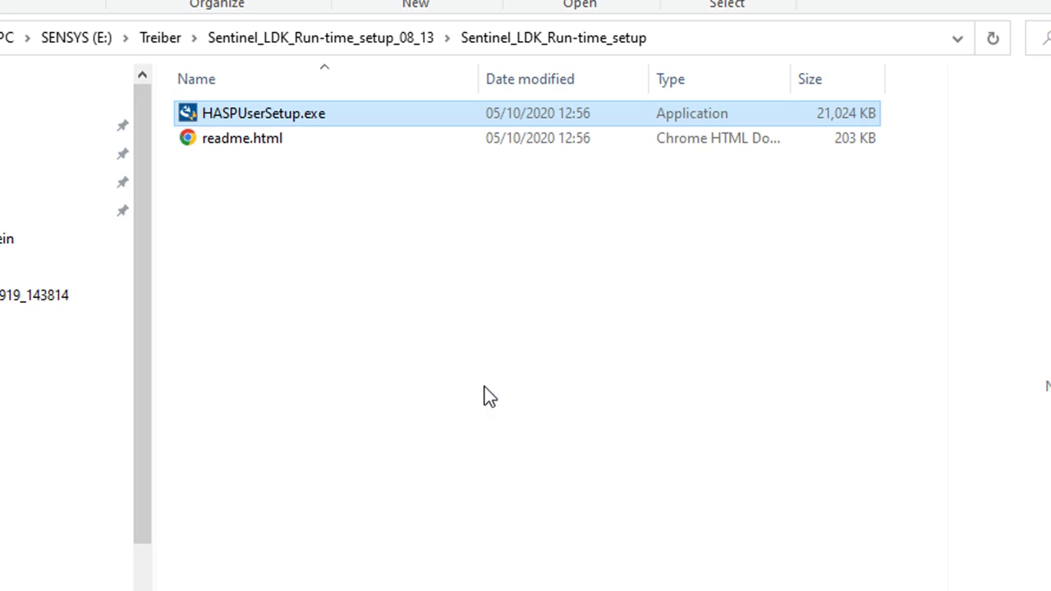
Step: Go from SENSYS (E:) to Software\MAGNETO_03011400\Hardlock and run Setup_MAGNETO_03011400.exe
click(68, 43)
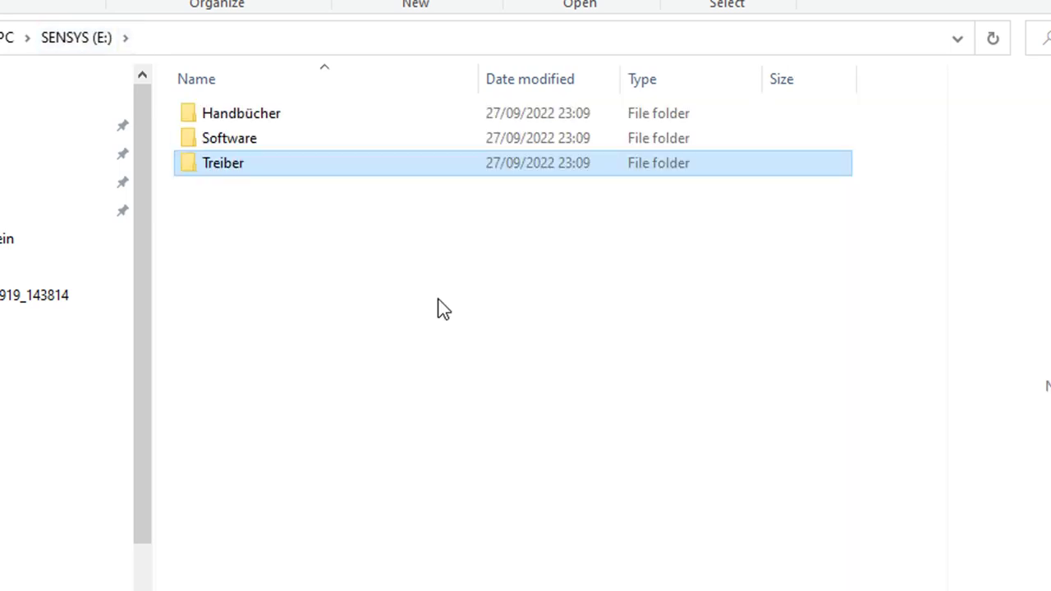
double_click(234, 139)
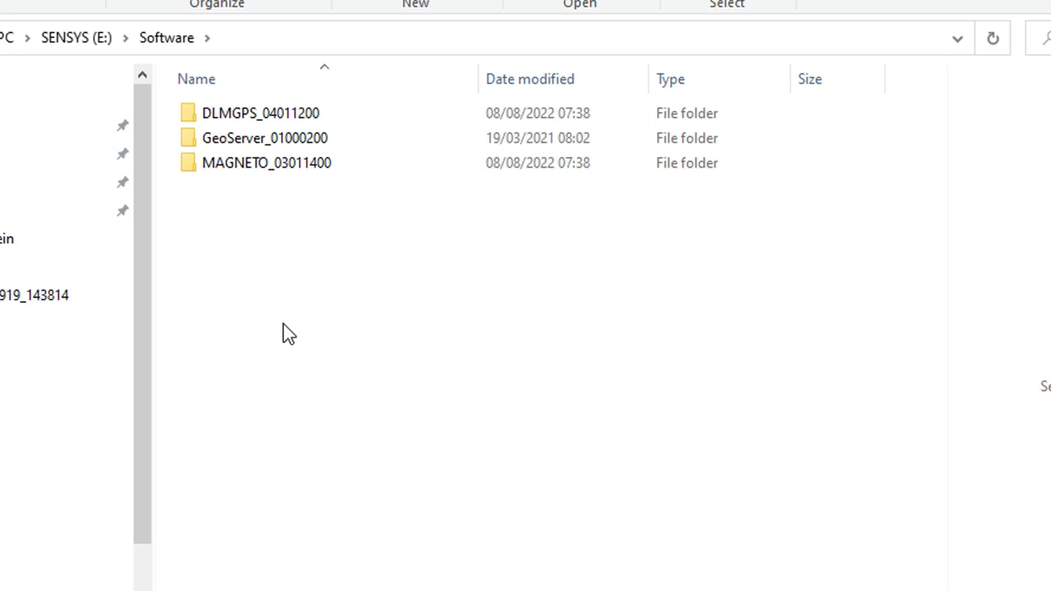
double_click(308, 162)
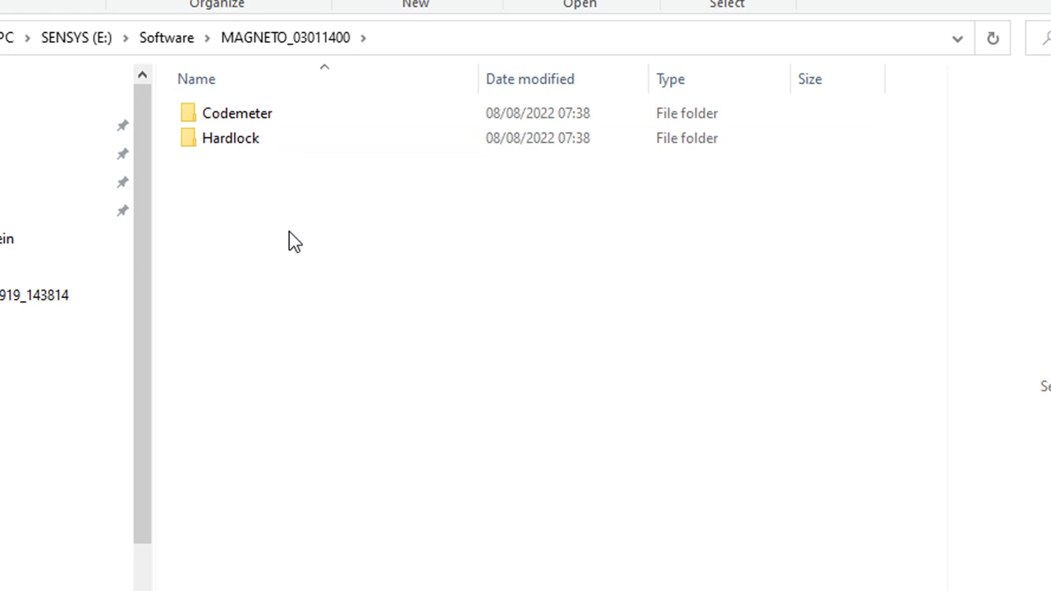
click(229, 145)
double_click(230, 144)
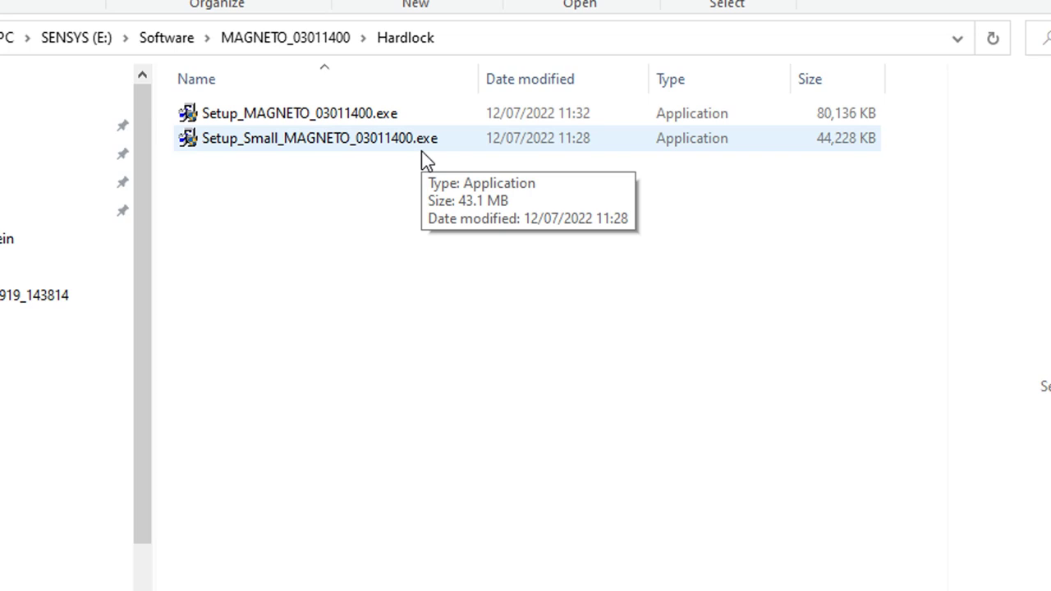
click(345, 117)
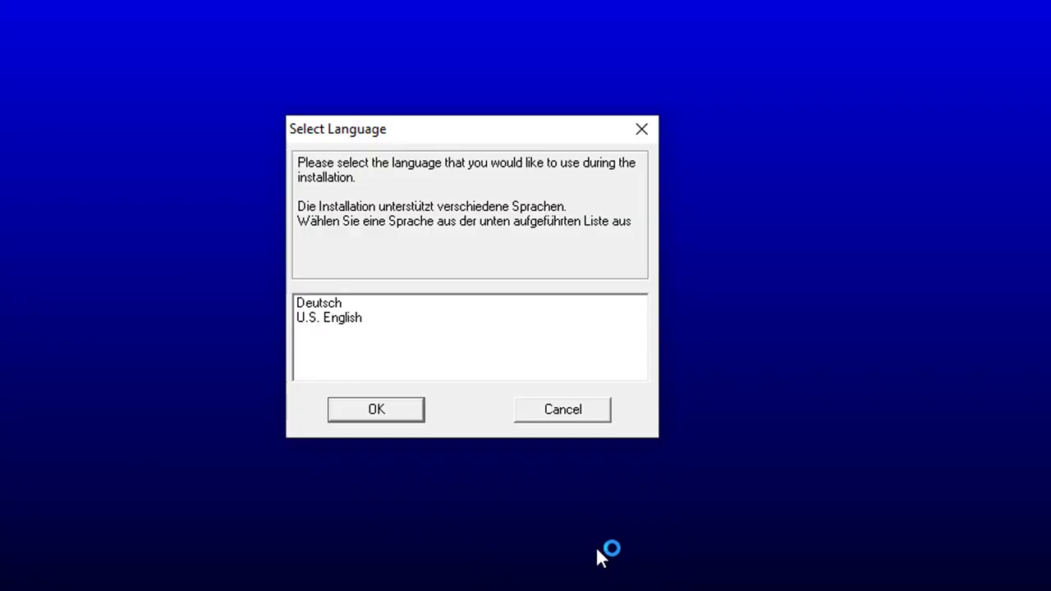
Step: Run the setup in Deutsch, accept the licence agreement and keep Deutsch as MAGNETO's language
click(321, 304)
click(396, 411)
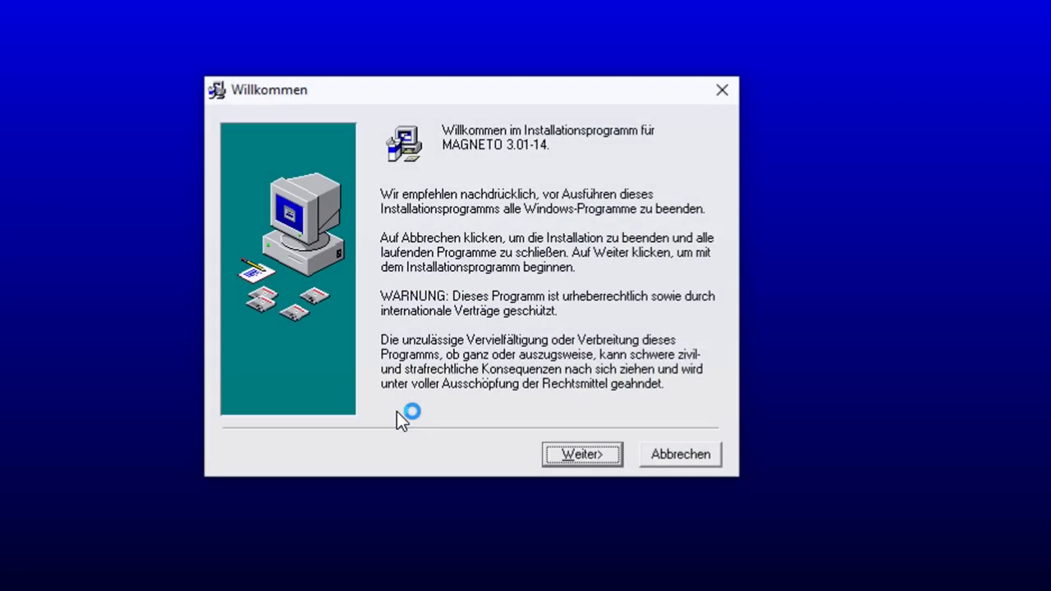
click(585, 455)
click(583, 456)
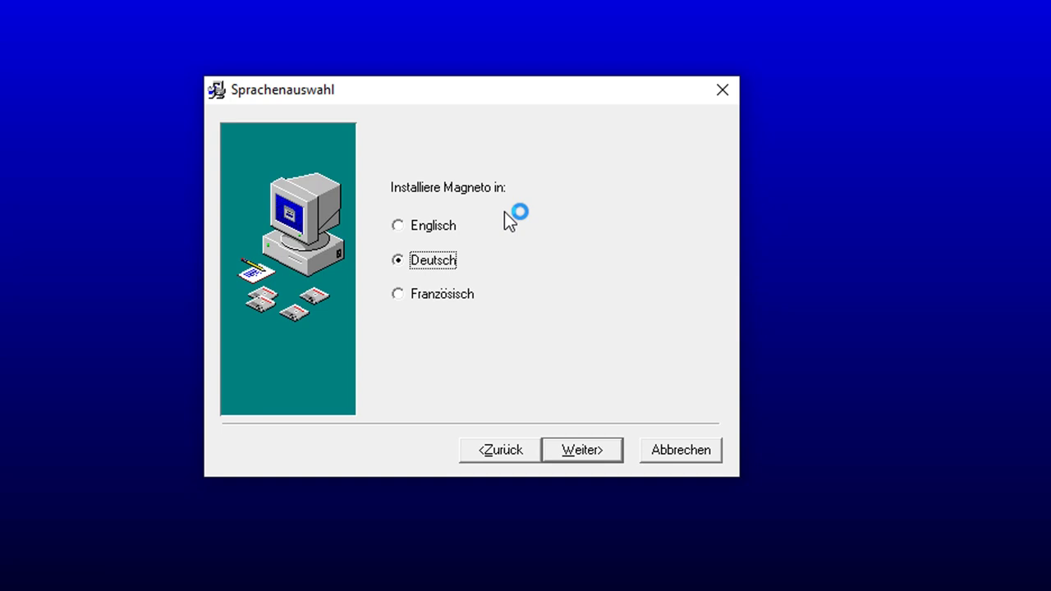
click(596, 448)
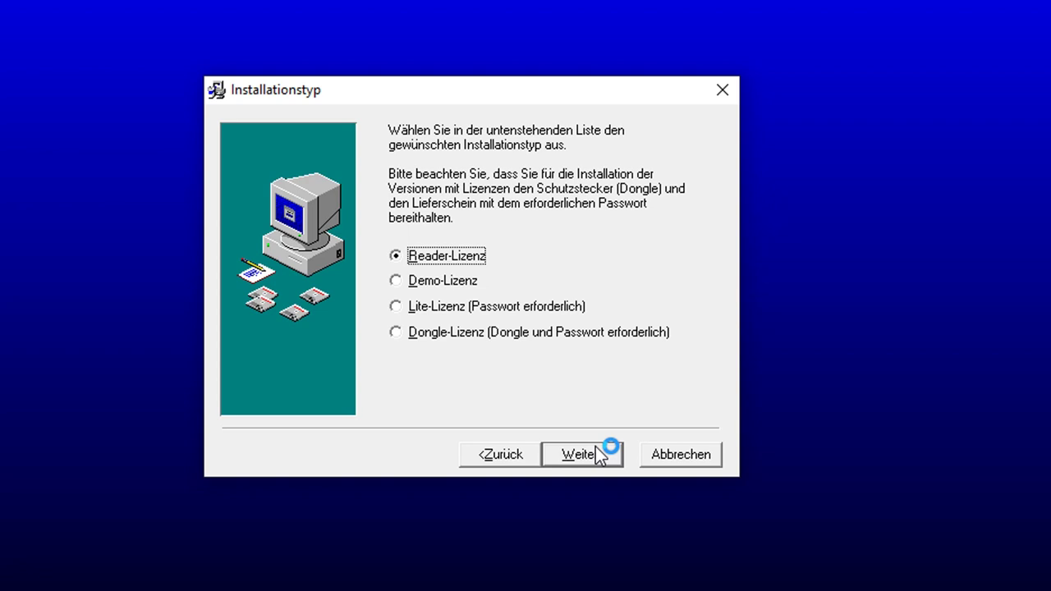
Step: Choose Dongle-Lizenz as the installation type instead of Reader-Lizenz and continue
click(475, 337)
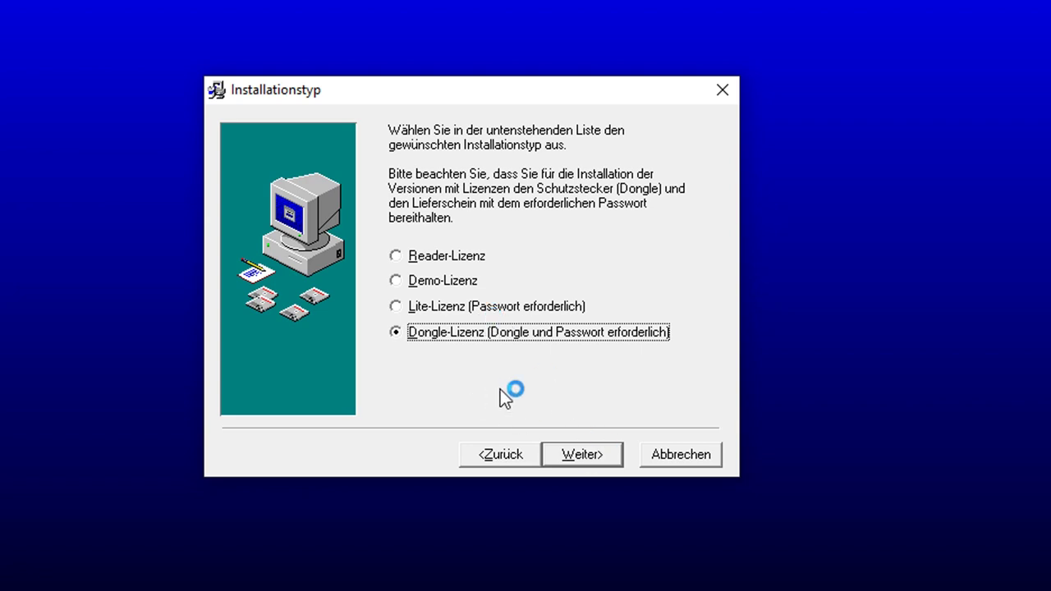
click(585, 455)
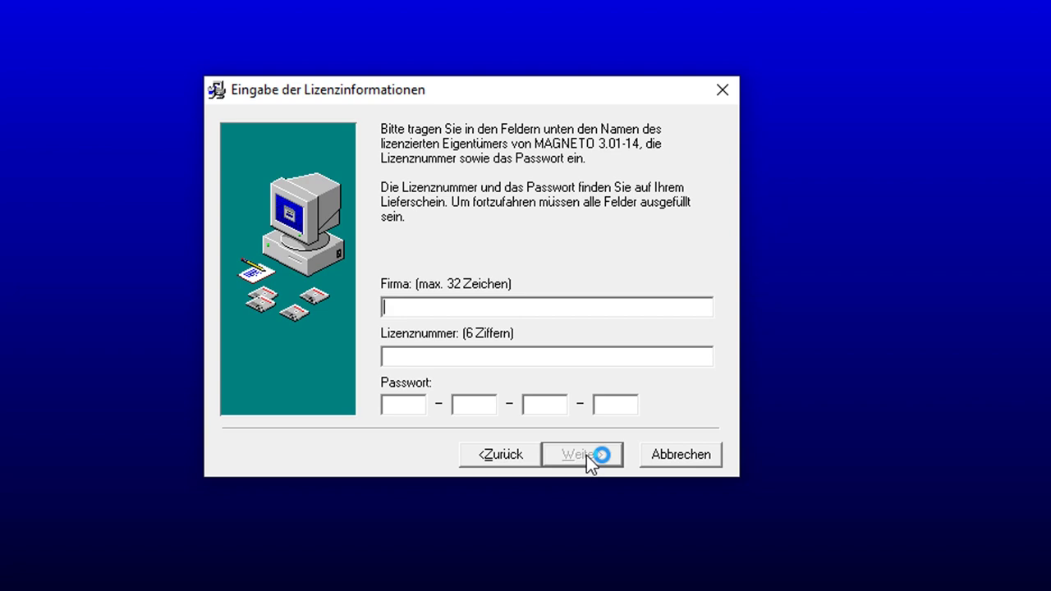
Step: Enter SENSYS as Firma, fill in the licence number and password, and submit them
text(SENSYS)
click(469, 358)
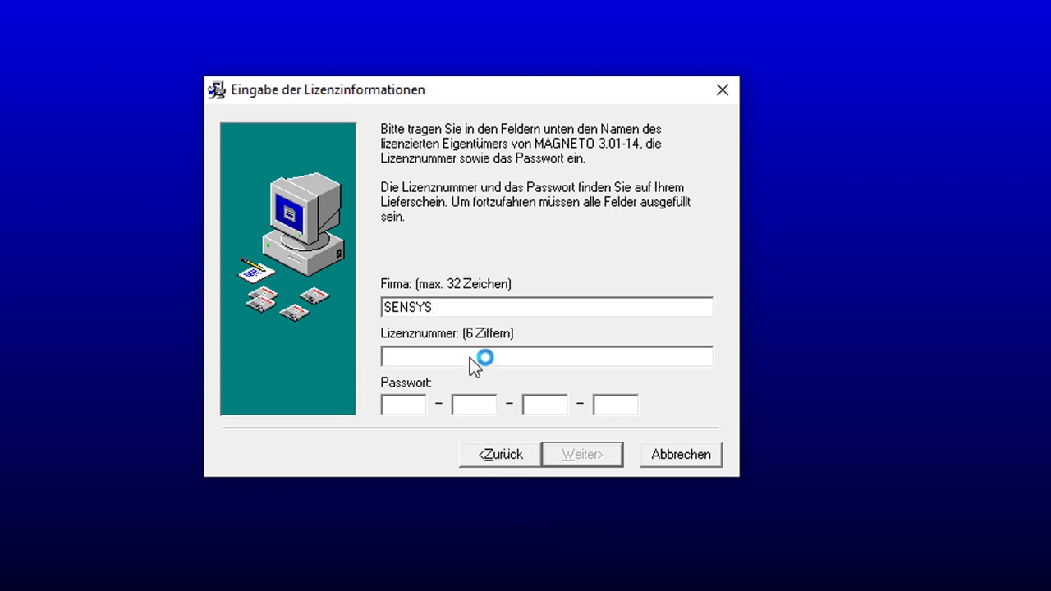
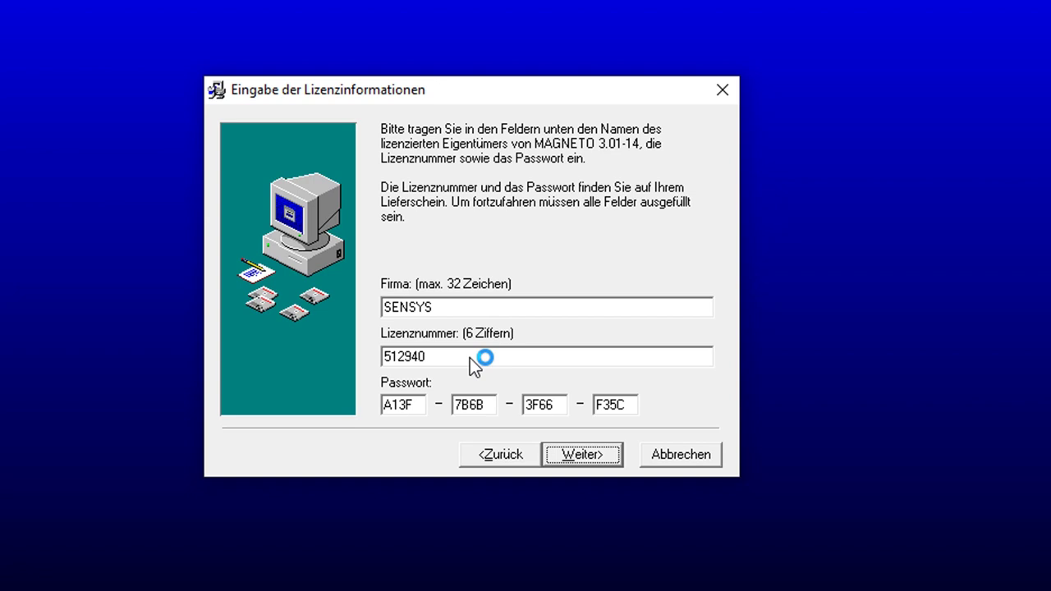
click(584, 460)
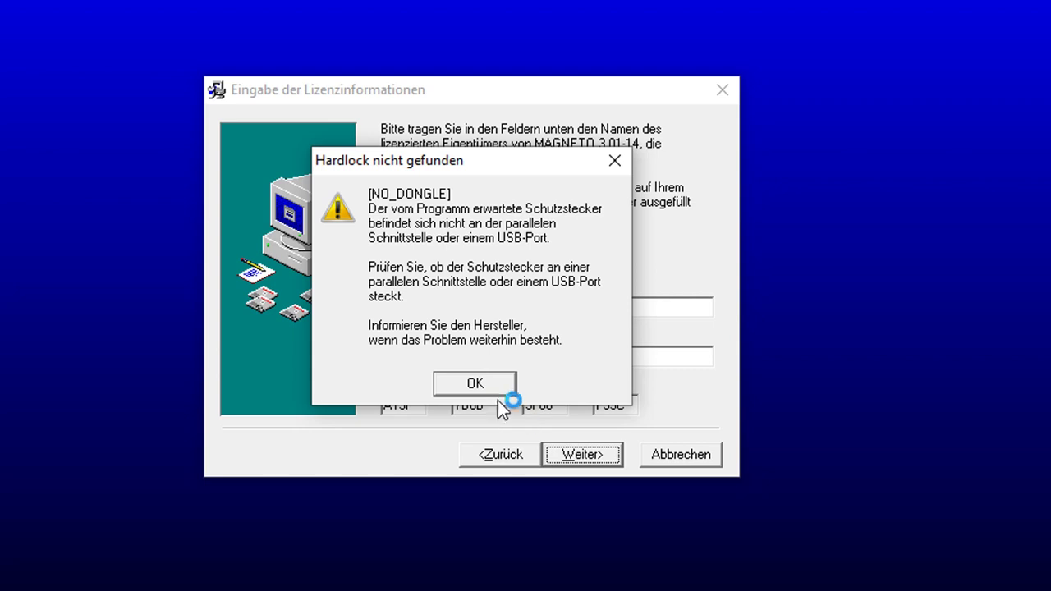
Step: Dismiss the Hardlock nicht gefunden warning and resubmit until the Fläche+Bohrloch licence is confirmed
click(486, 383)
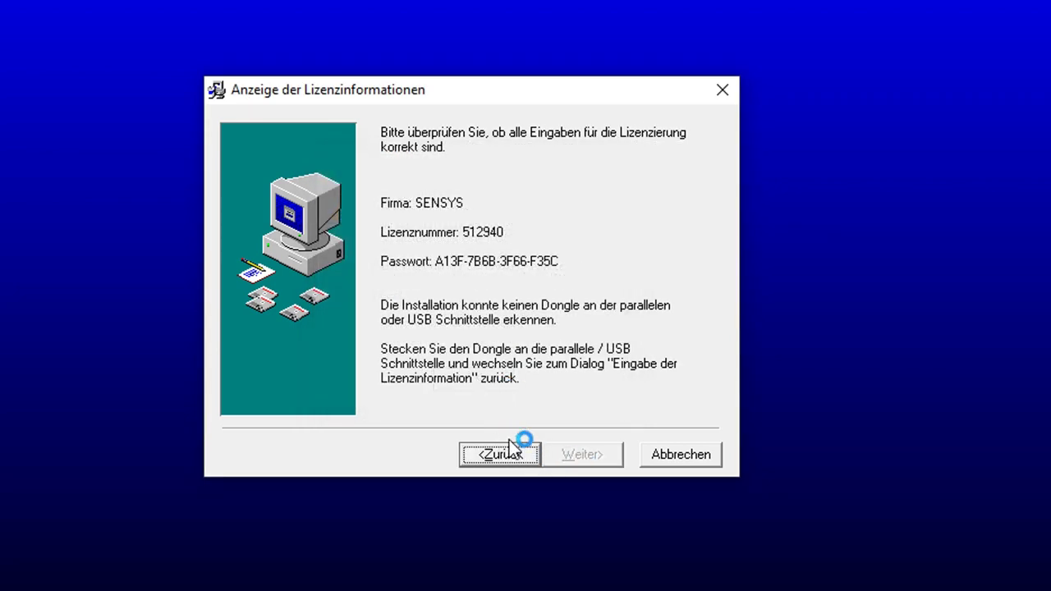
click(507, 449)
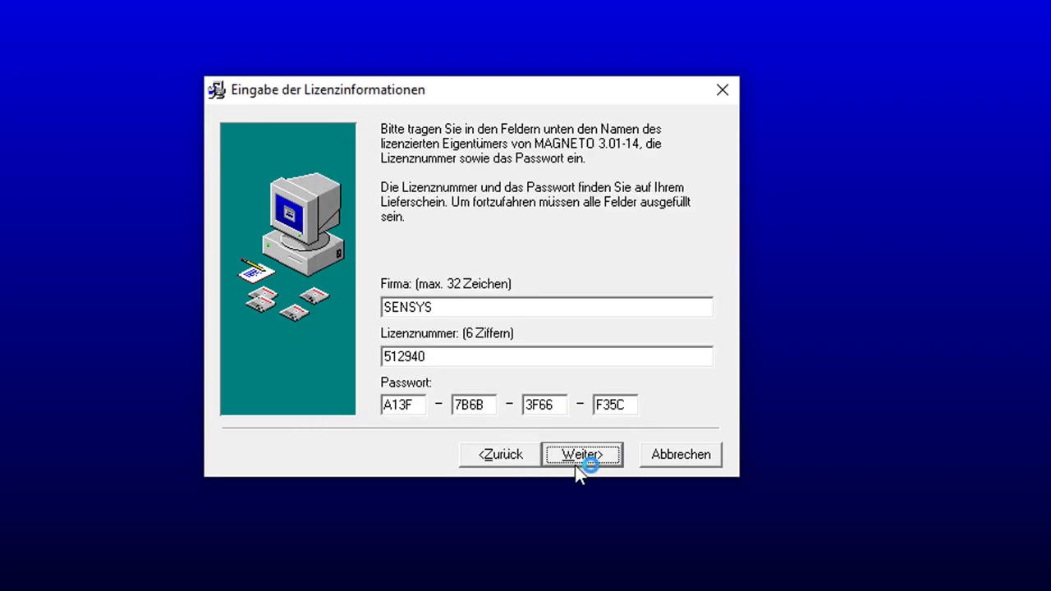
click(601, 454)
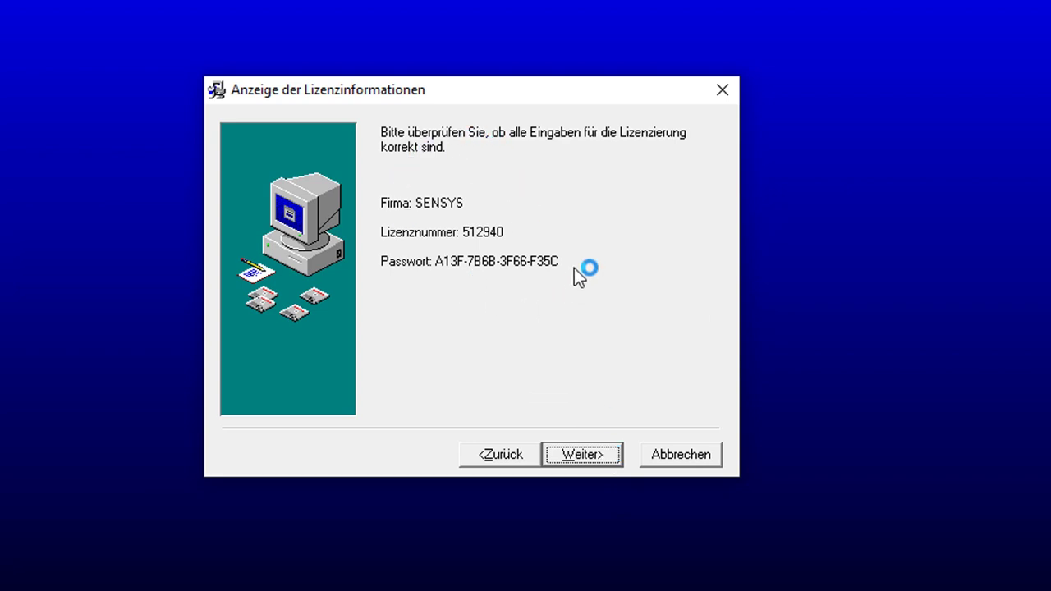
click(579, 454)
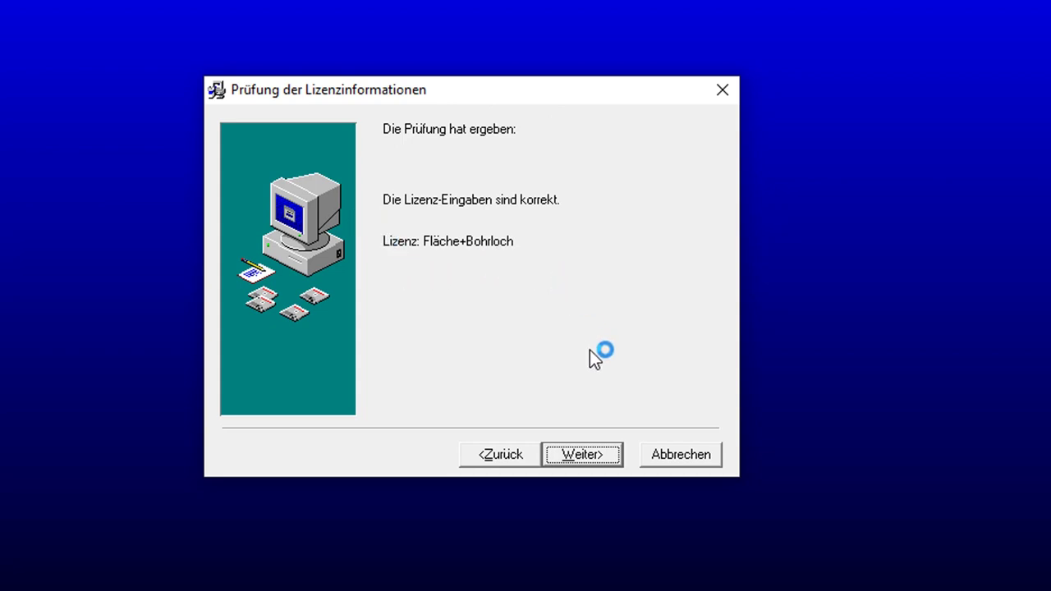
click(584, 454)
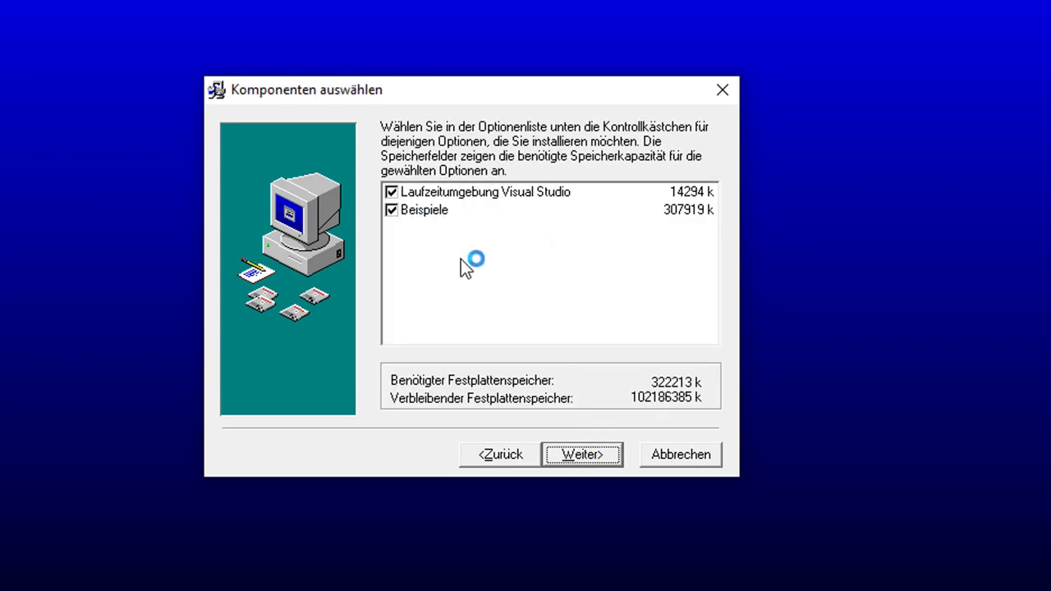
Step: Exclude Beispiele, keep the default install folder and the SENSYS program group
click(393, 211)
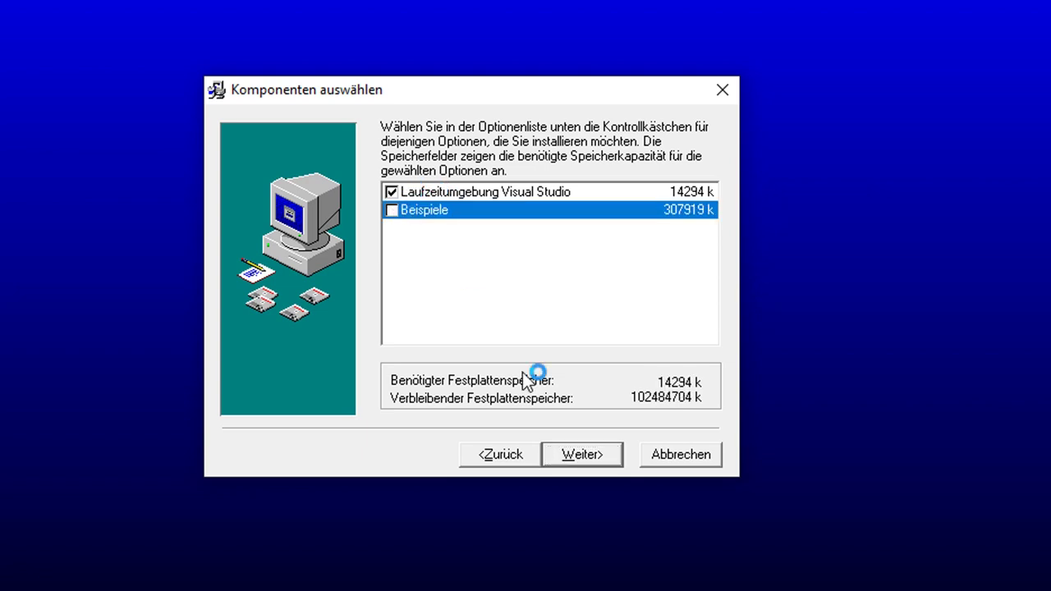
click(587, 455)
click(586, 453)
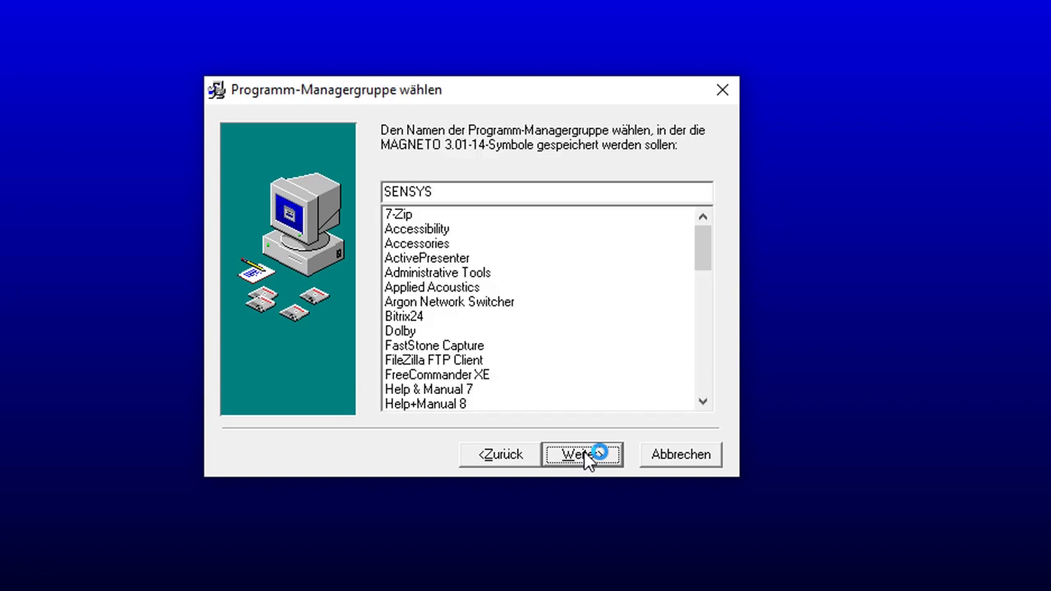
click(585, 454)
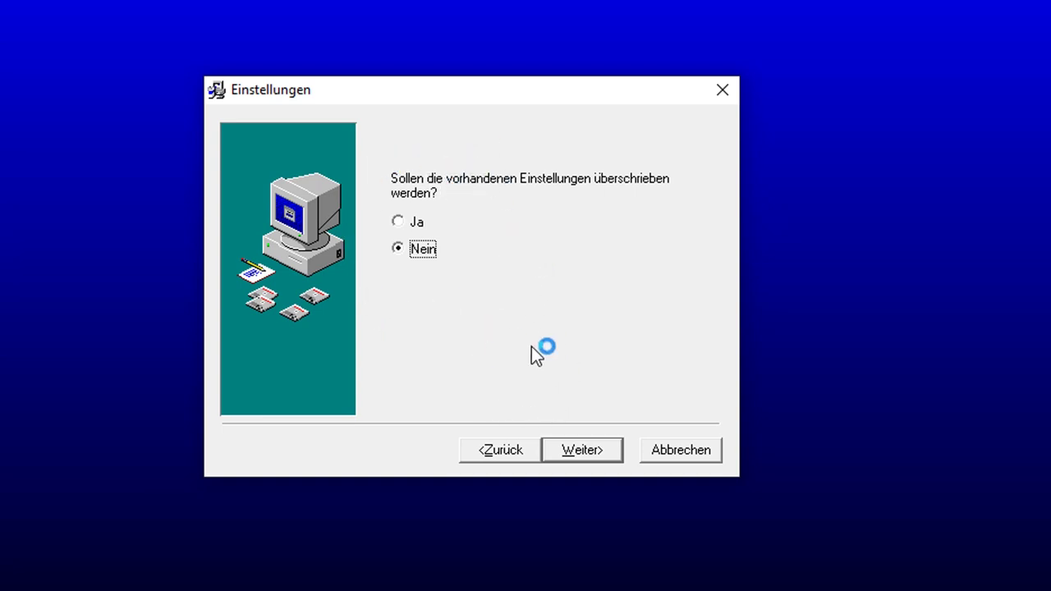
Step: Keep existing settings, install the files, repair Visual C++ 2017, then click Fertigstellen
click(580, 450)
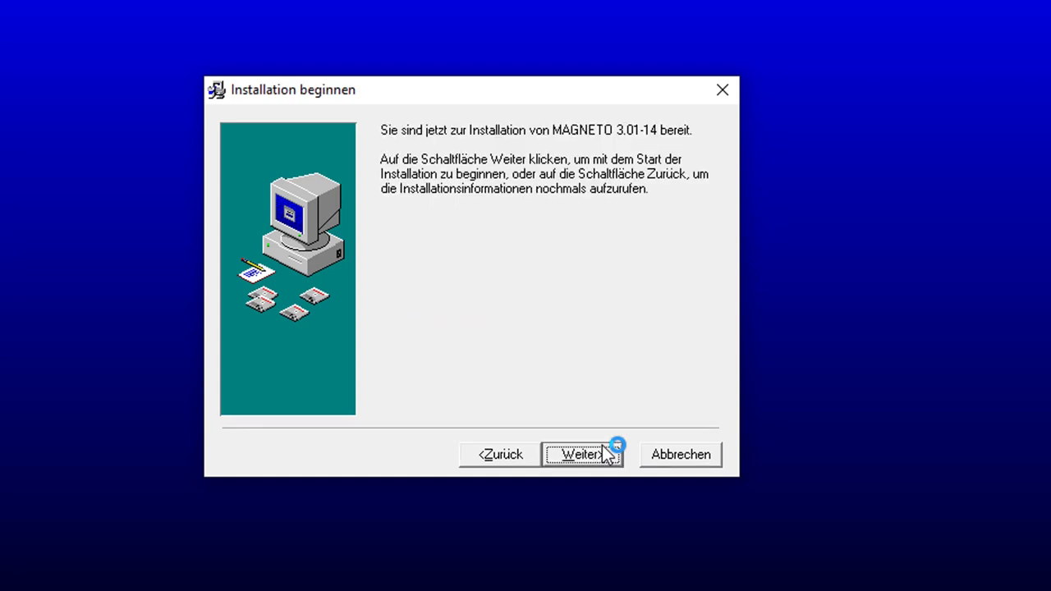
click(601, 455)
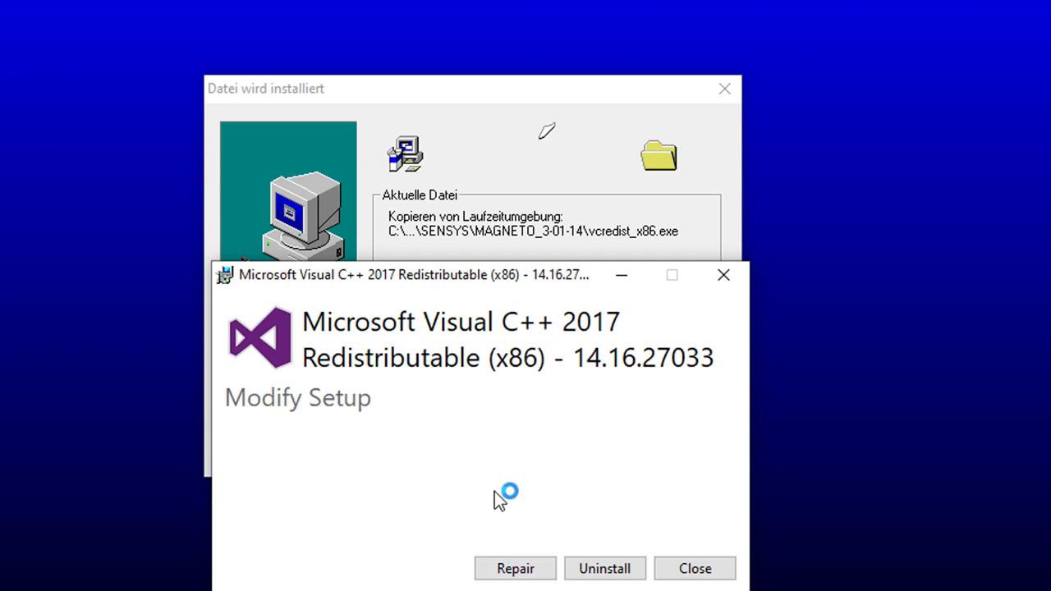
click(526, 569)
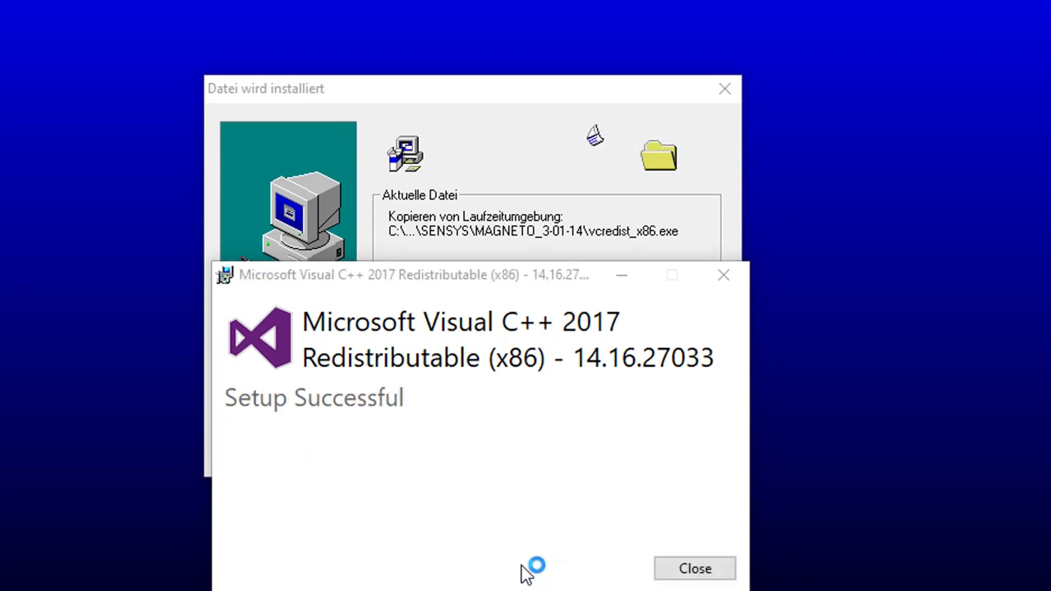
click(694, 568)
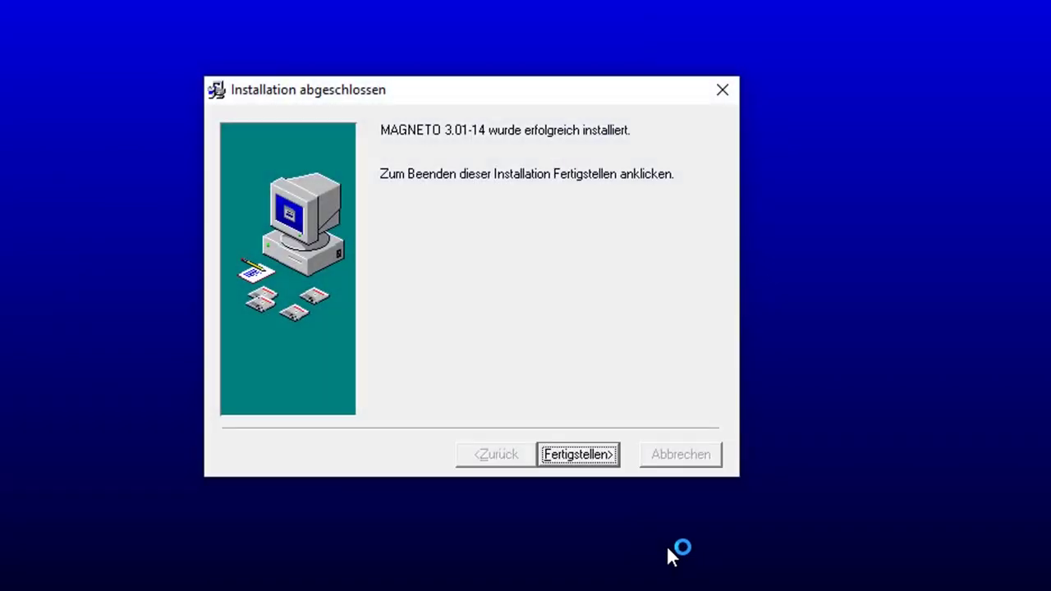
click(578, 454)
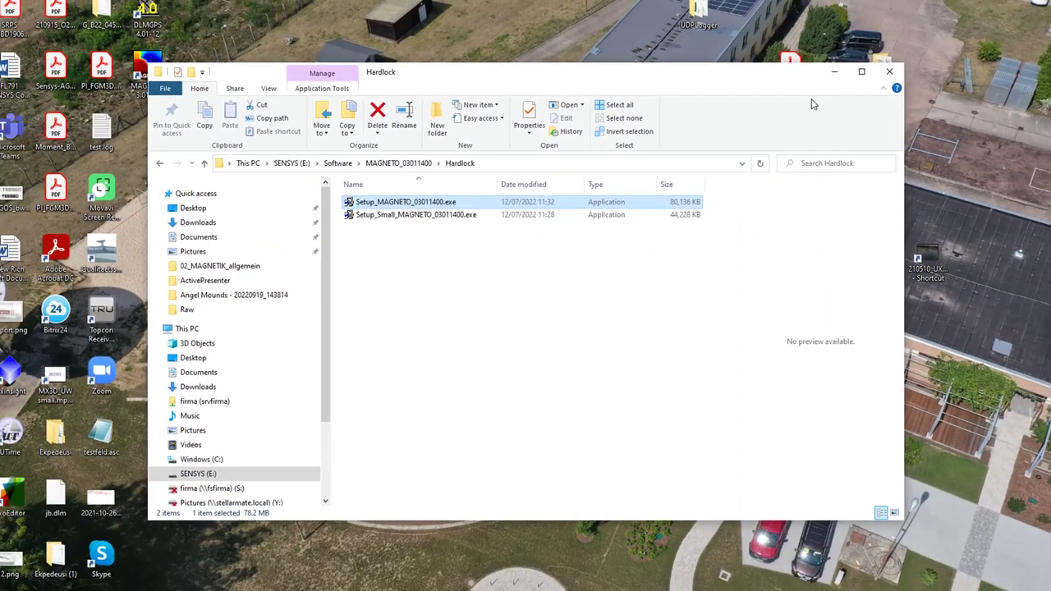
Step: Go up to SENSYS (E:) and open Software\MAGNETO_03011400\Codemeter to show Setup_MAGNETO_3.01-14.exe
key(alt+Up)
key(alt+Up)
key(alt+Up)
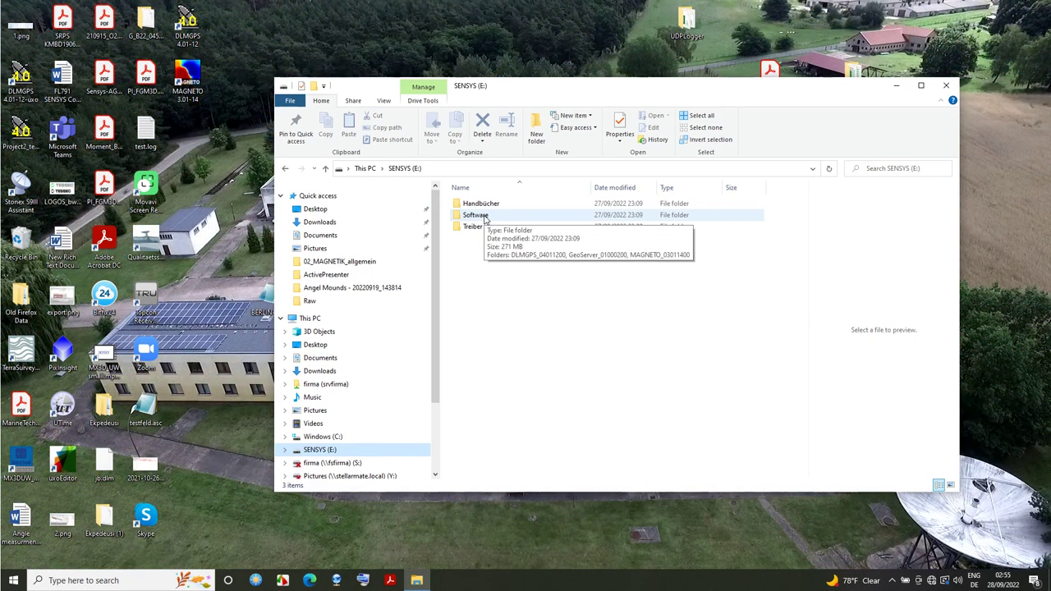
double_click(485, 216)
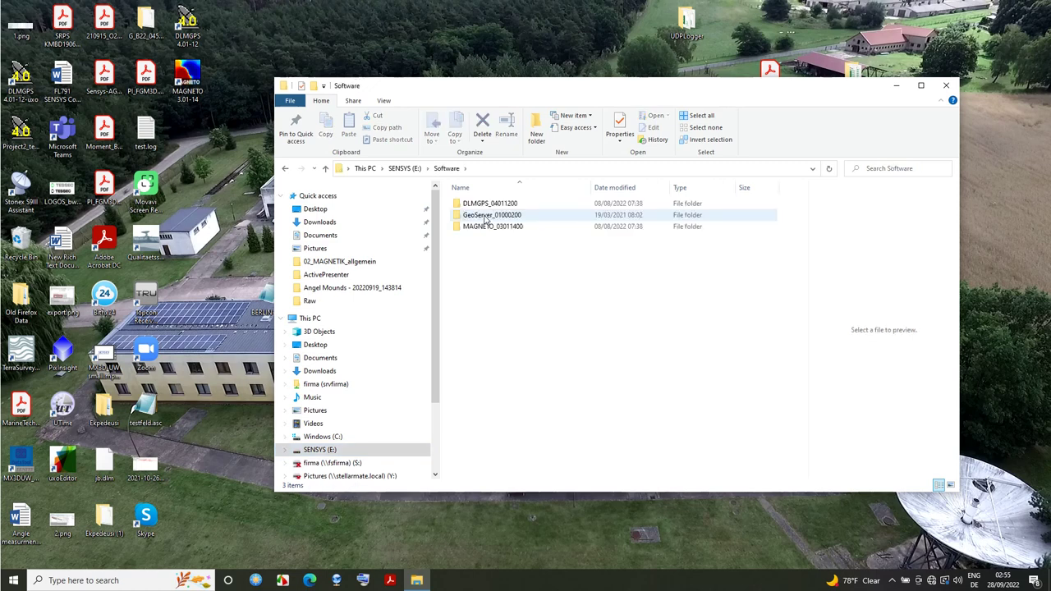
double_click(492, 229)
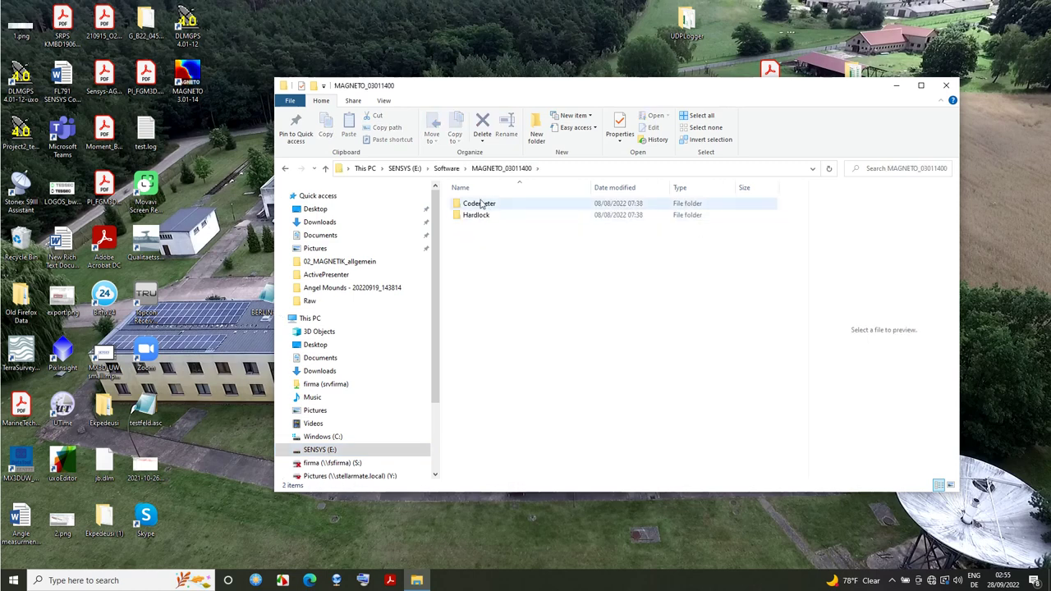
click(482, 203)
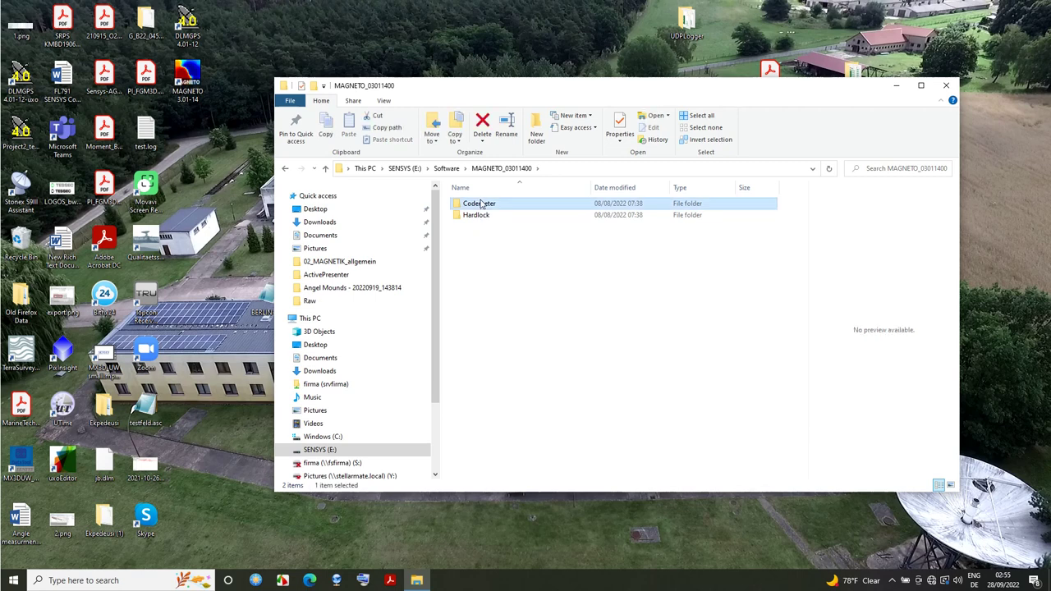
double_click(482, 203)
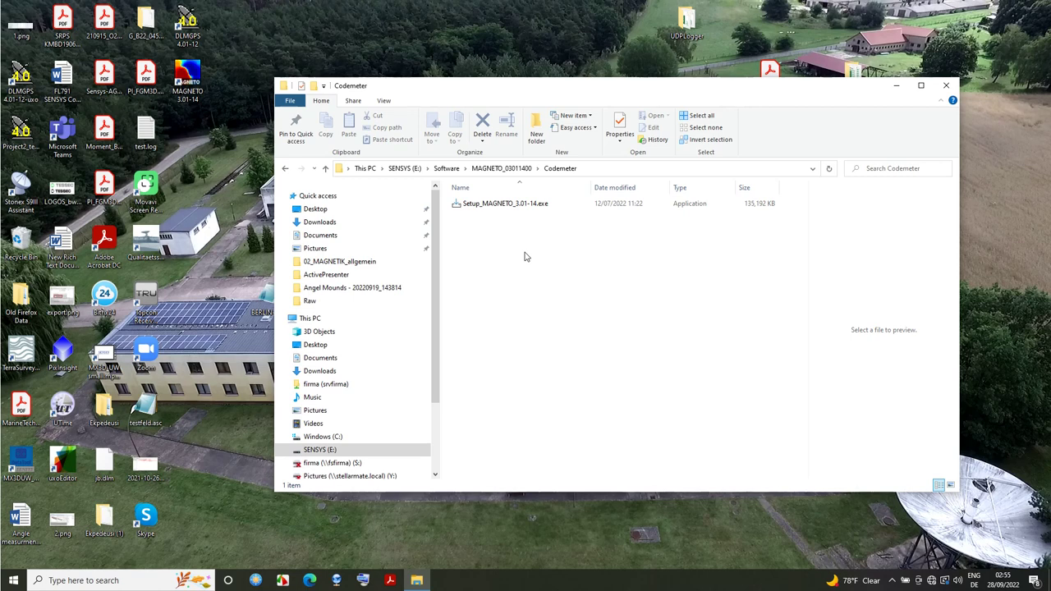
Step: Launch the Setup_MAGNETO_3.01-14.exe installer with Deutsch as the setup language
click(509, 205)
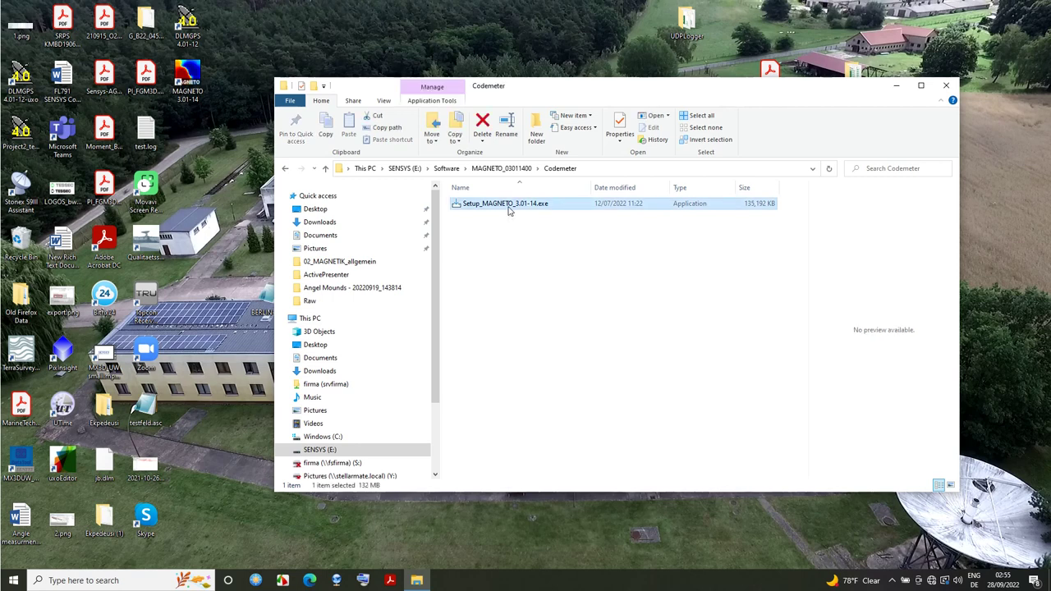
double_click(508, 207)
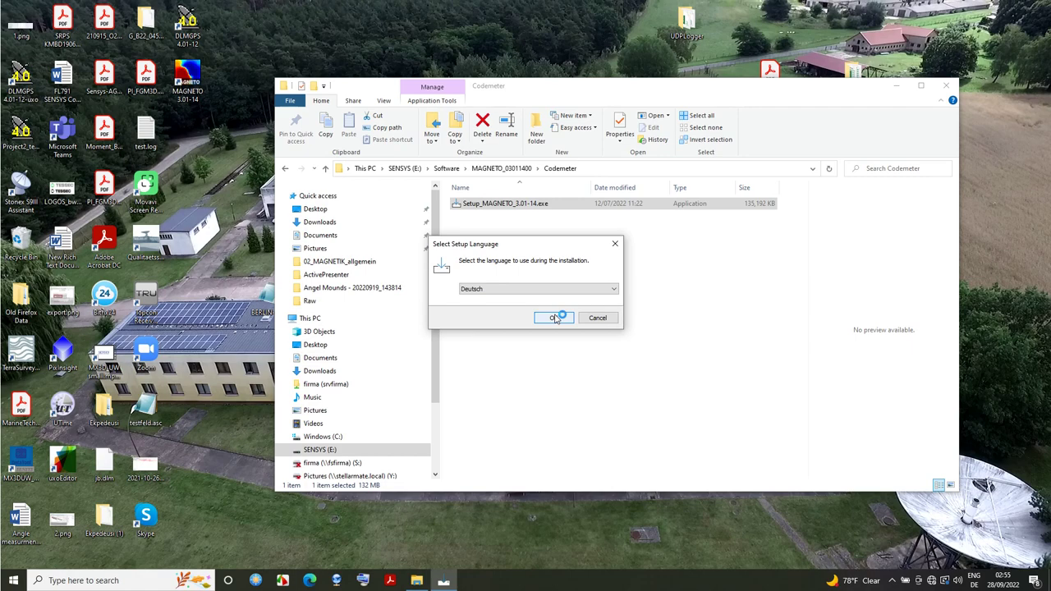
click(555, 319)
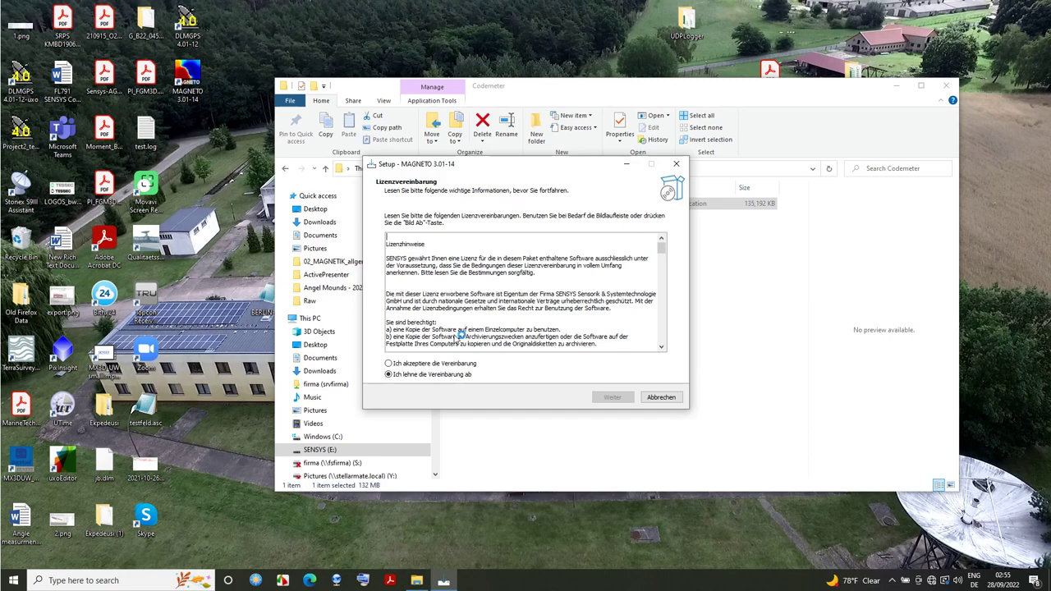
Step: Accept the licence agreement and keep Codemeter-Treiber selected to reach the installation summary
click(433, 367)
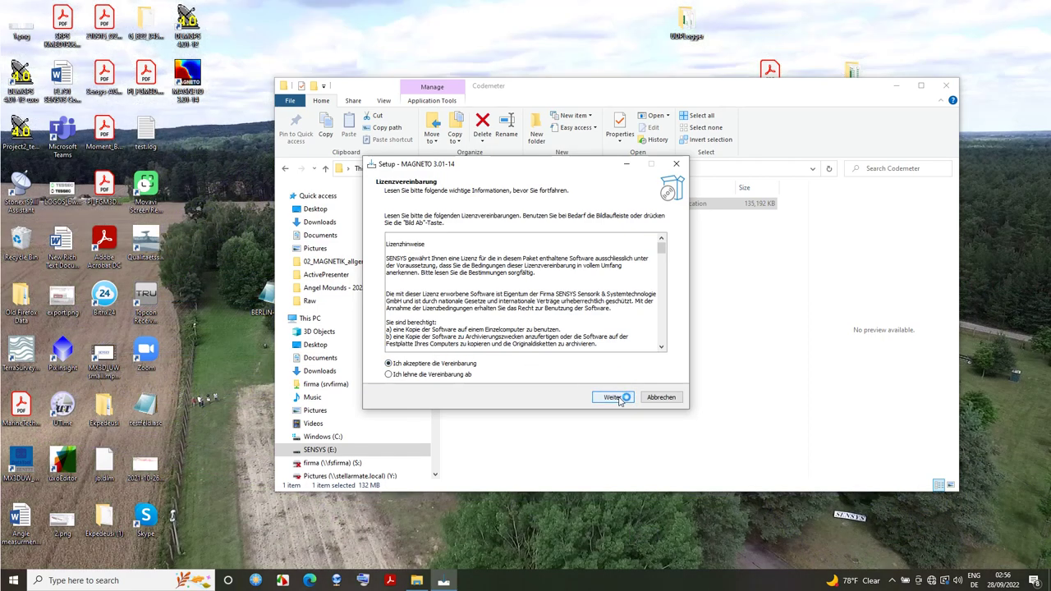
click(612, 397)
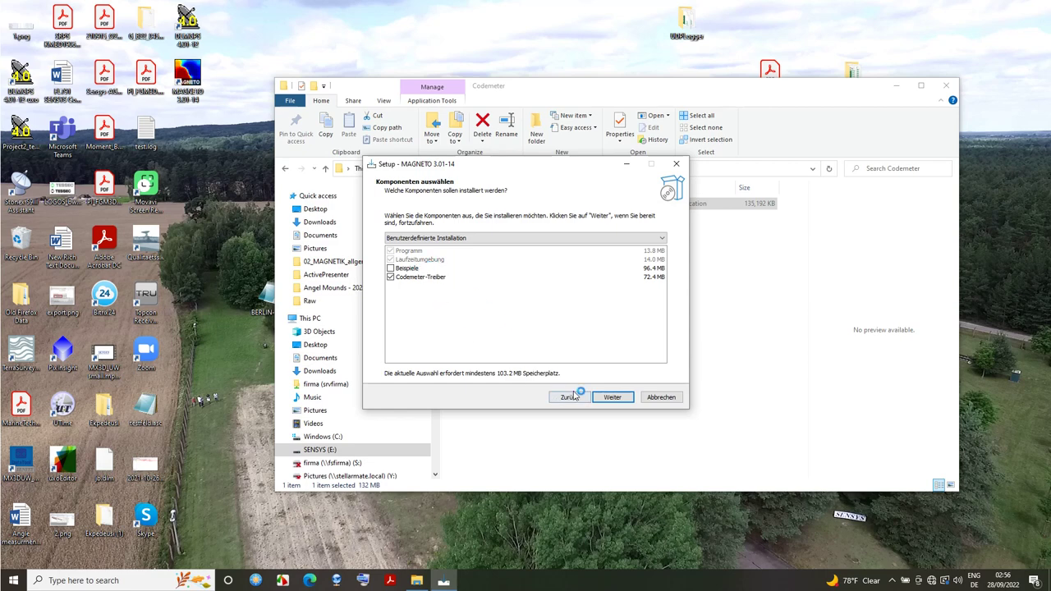
click(617, 398)
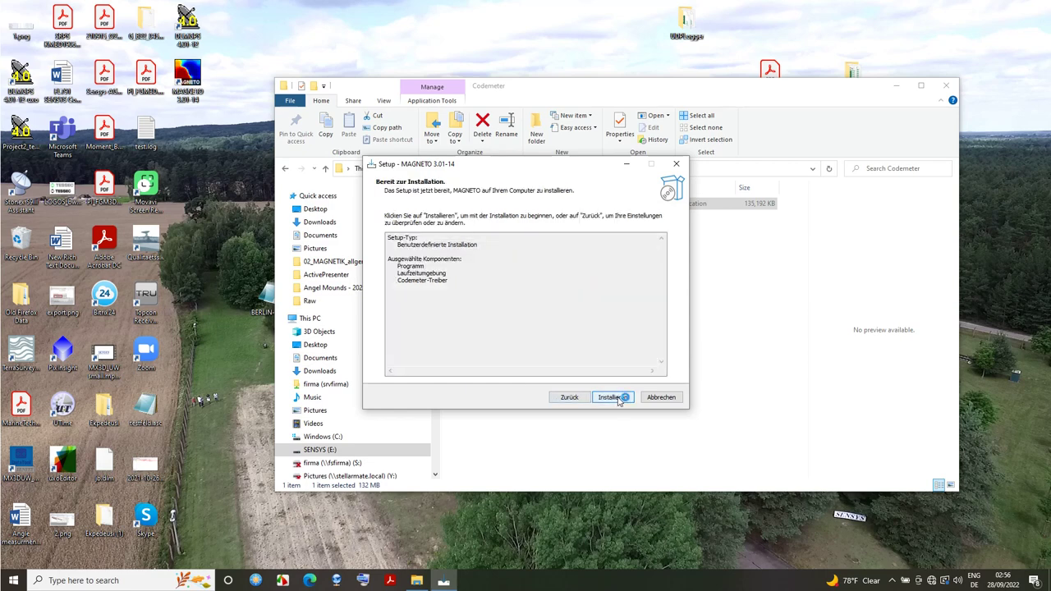
Step: Install MAGNETO 3.01-14, keeping the existing magneto32.ini file when asked
click(616, 397)
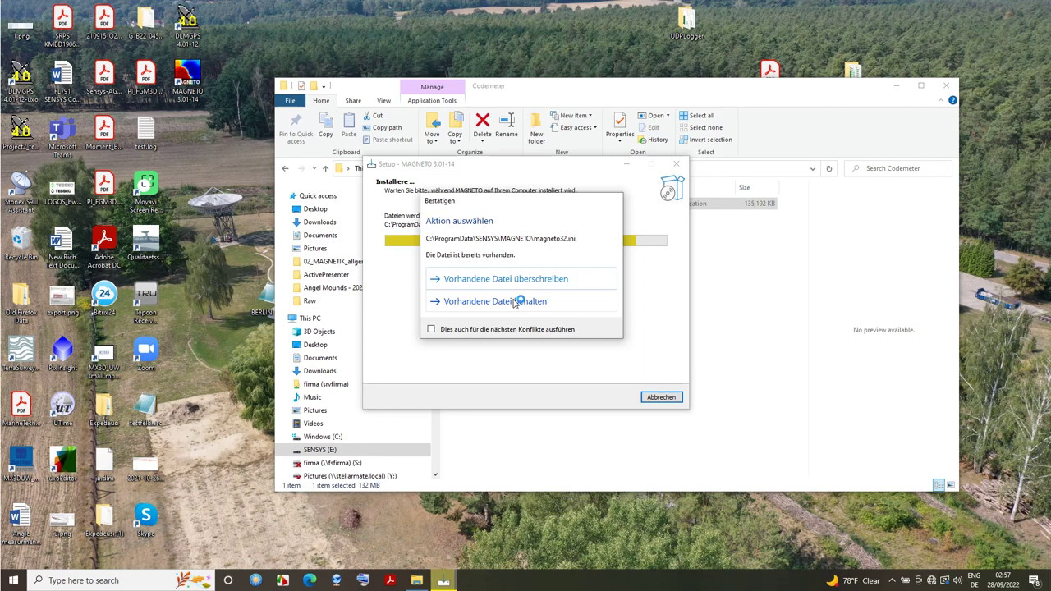
click(515, 301)
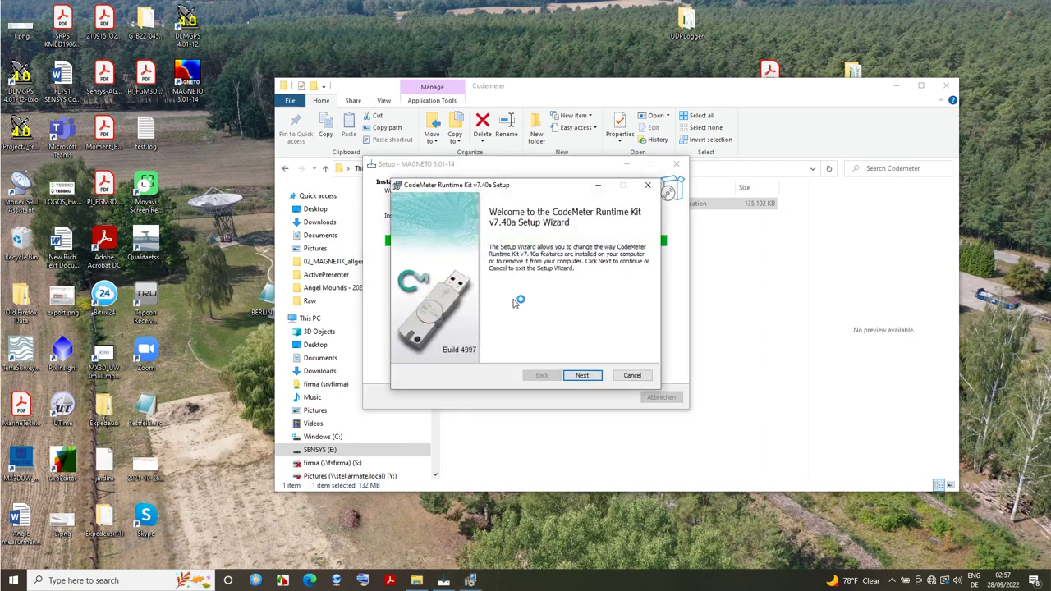
Step: Repair CodeMeter Runtime Kit v7.40a, allowing Control Center to close, then finish the MAGNETO setup
click(586, 377)
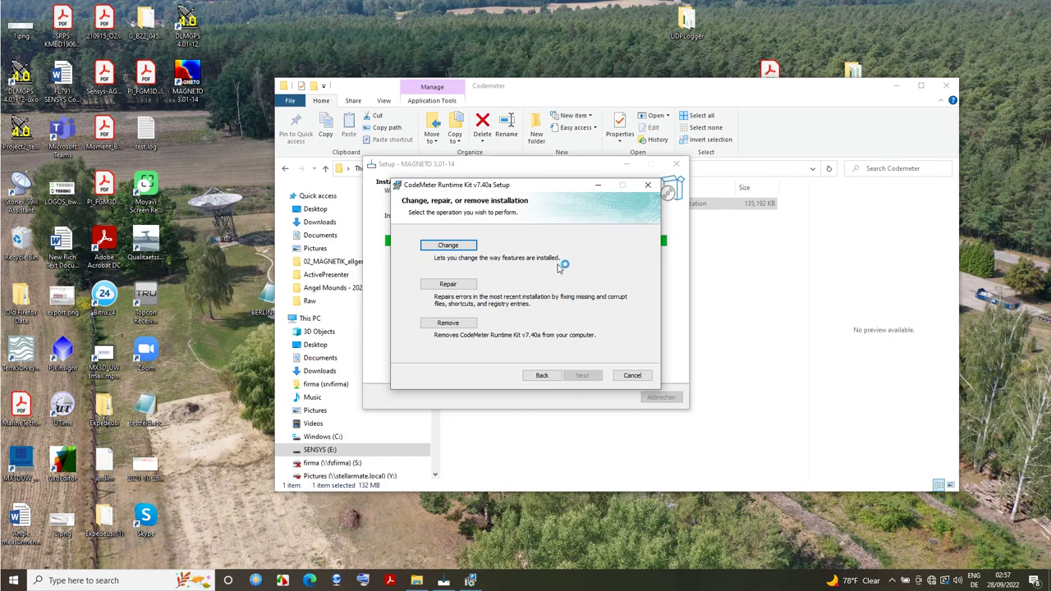
click(461, 285)
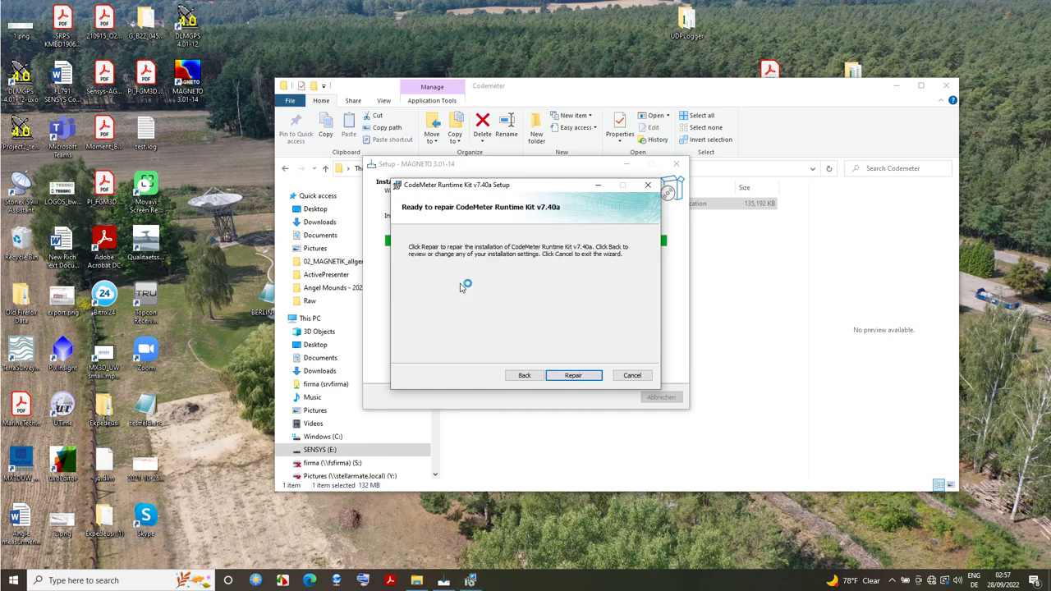
click(573, 375)
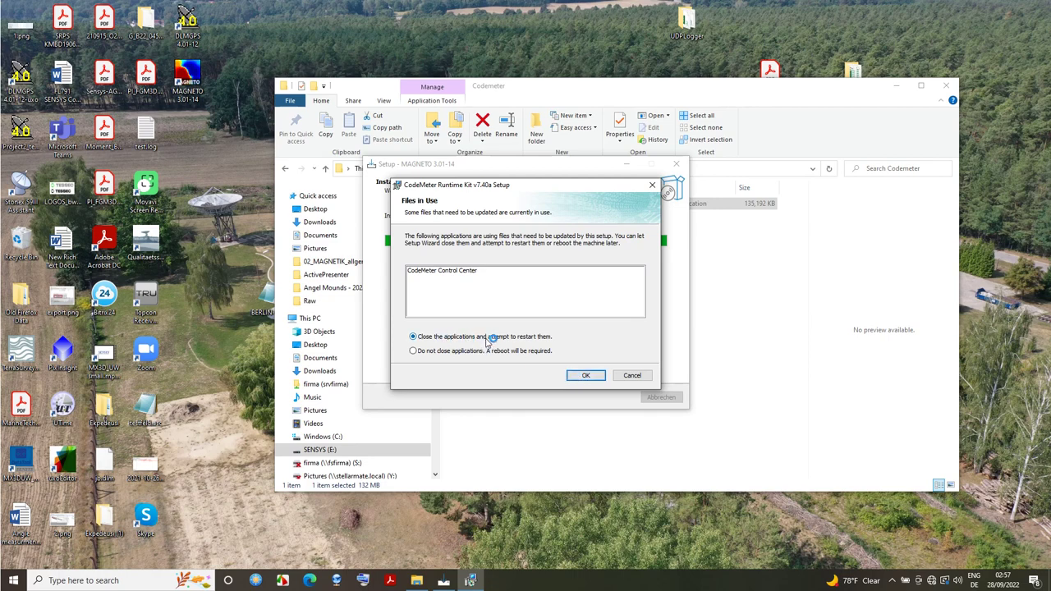
click(585, 375)
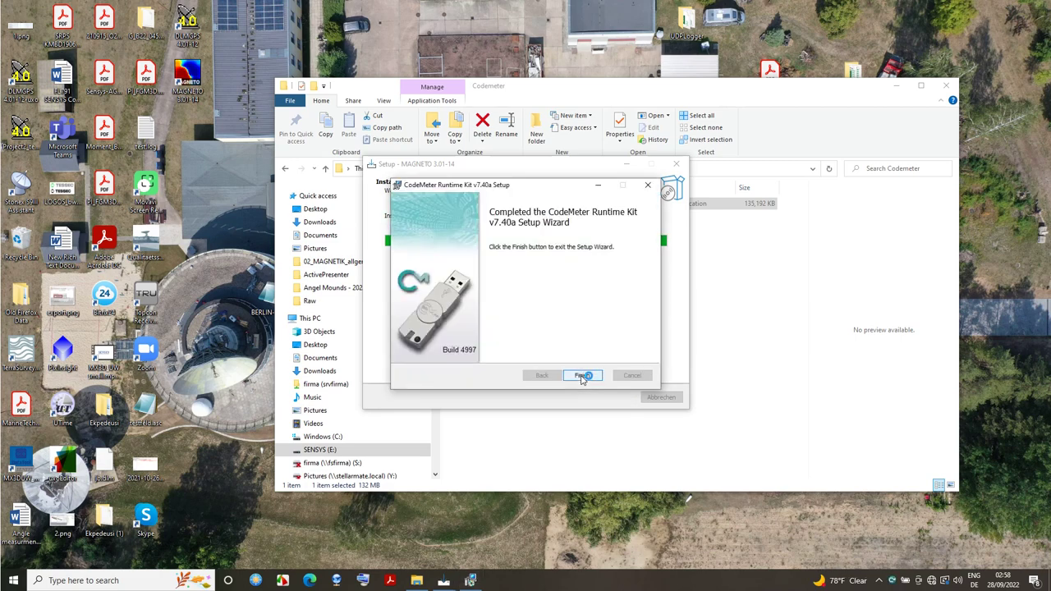
click(582, 375)
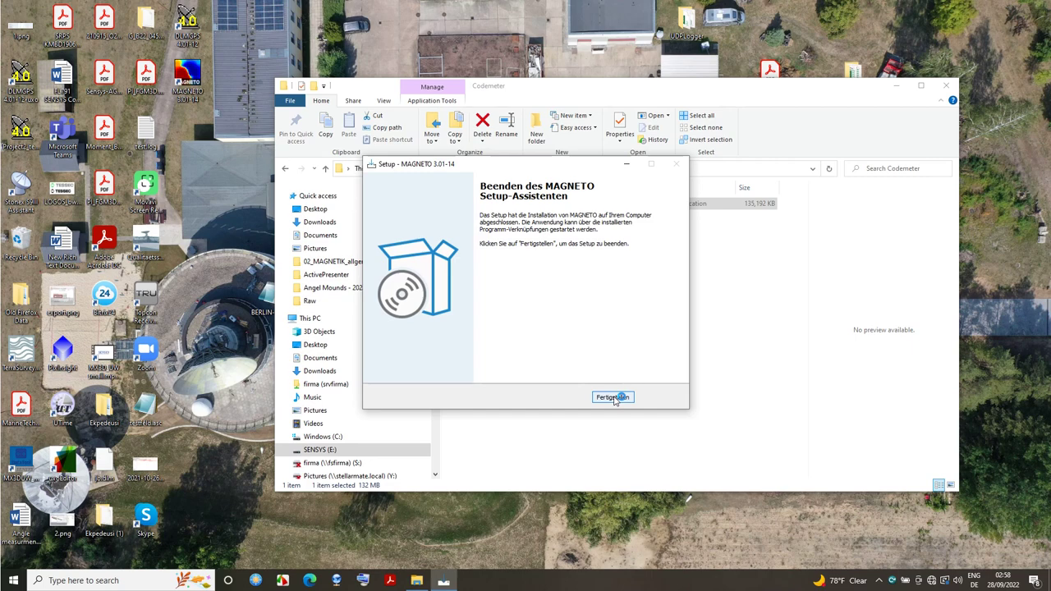
click(612, 397)
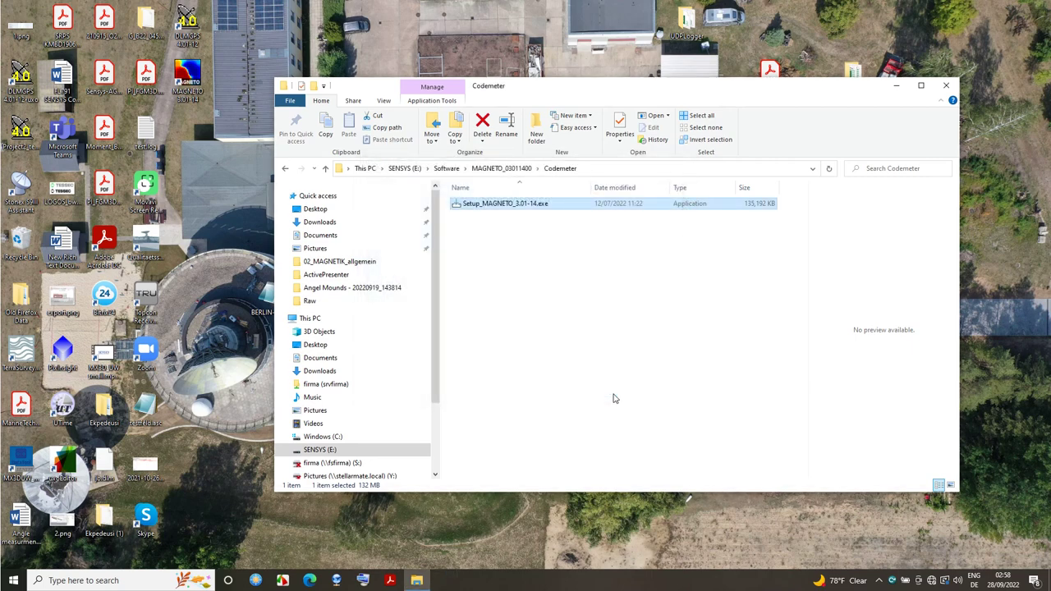
Step: Launch MAGNETO 3.01-14 and confirm Info über MAGNETO shows version 03.01-14/00 with a Codemeter licence
click(946, 86)
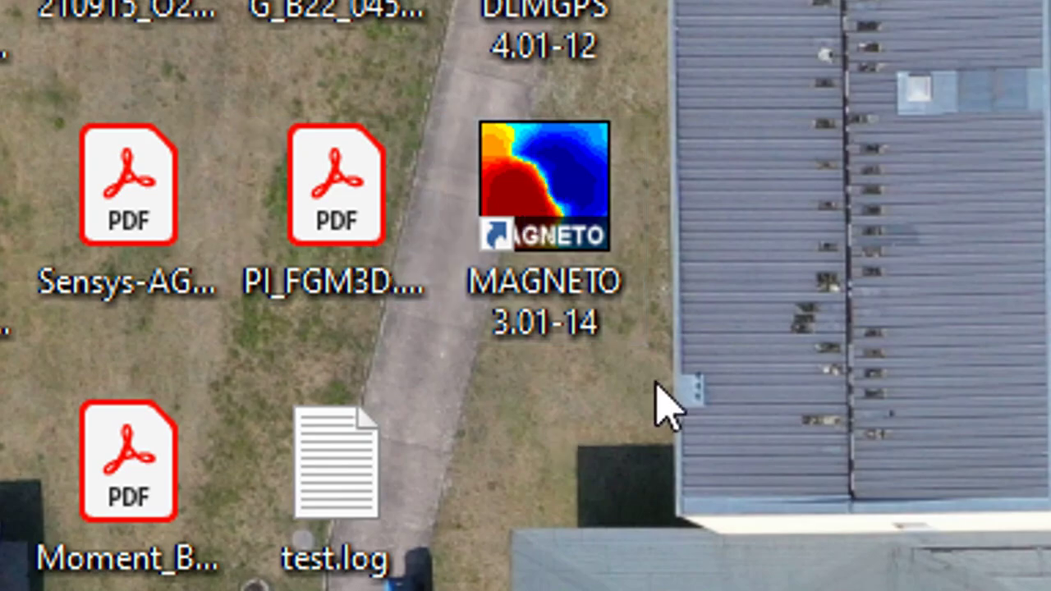
double_click(598, 273)
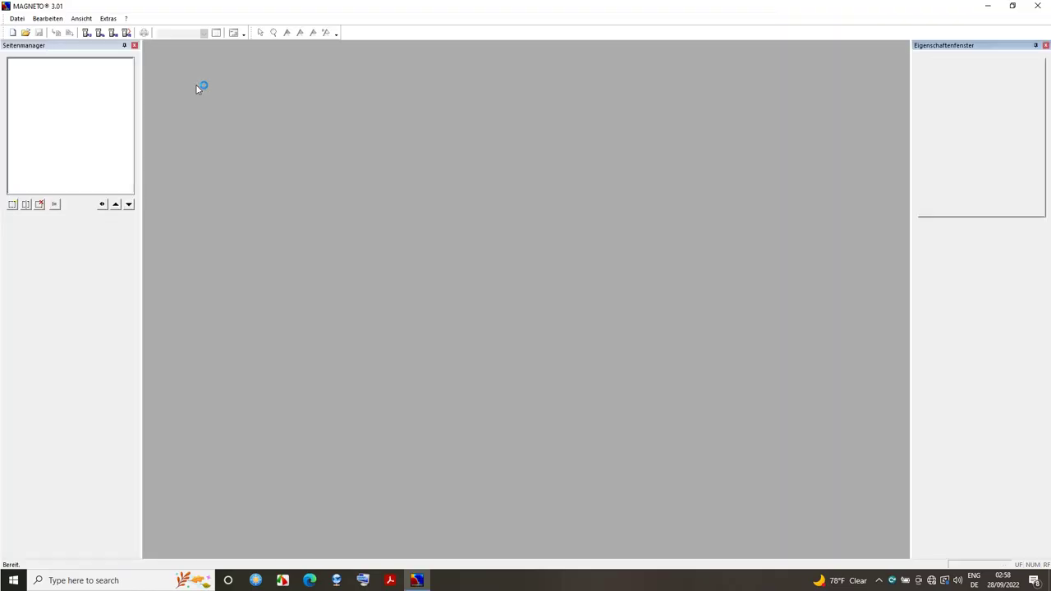
click(126, 19)
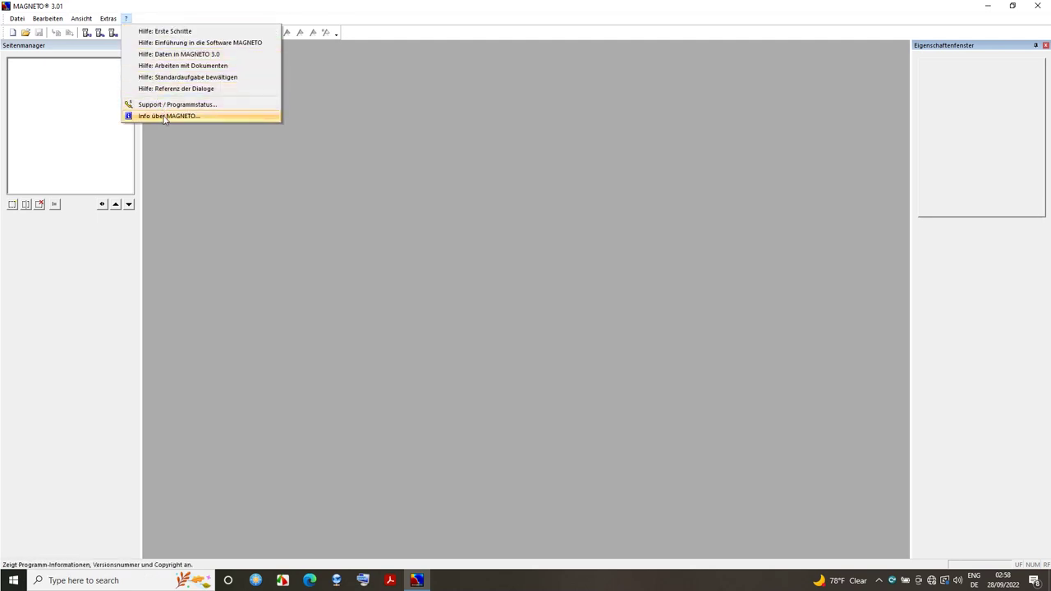
click(164, 117)
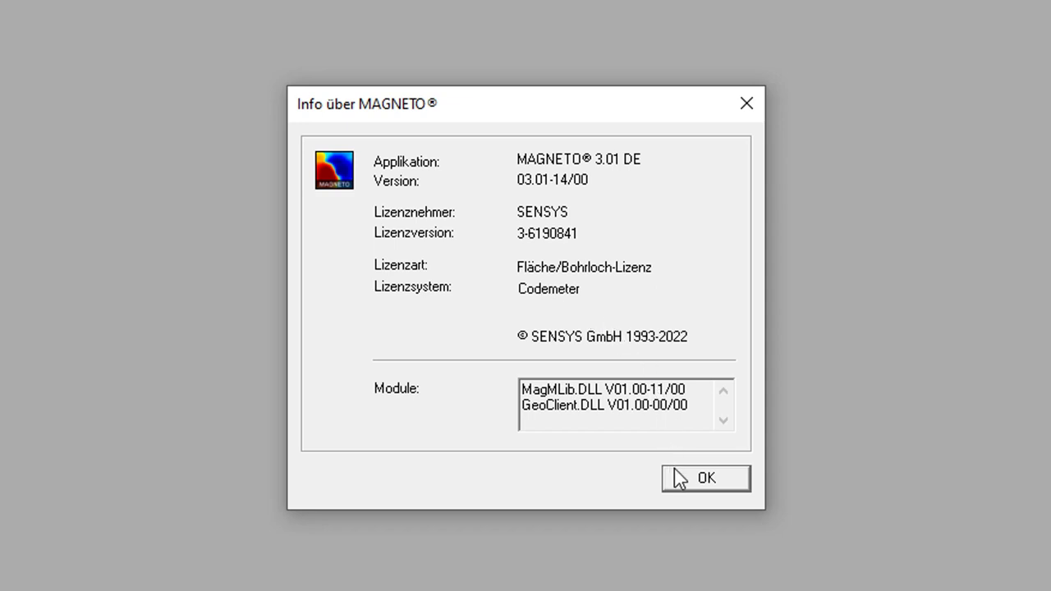
click(703, 481)
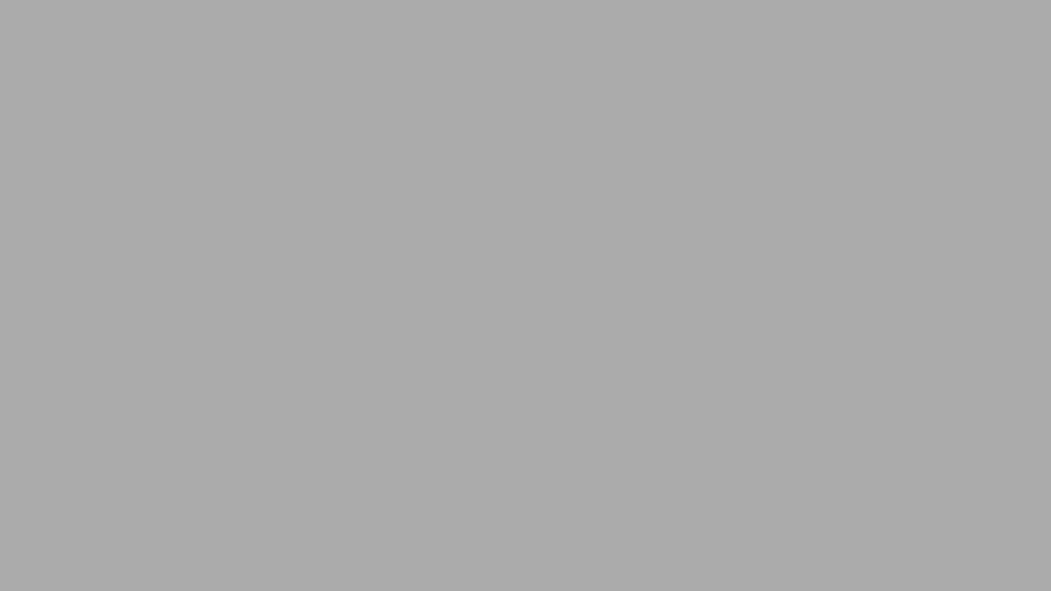
Step: Close MAGNETO, check the enabled CmStick/B in CodeMeter Control Center, and open WebAdmin
click(1036, 7)
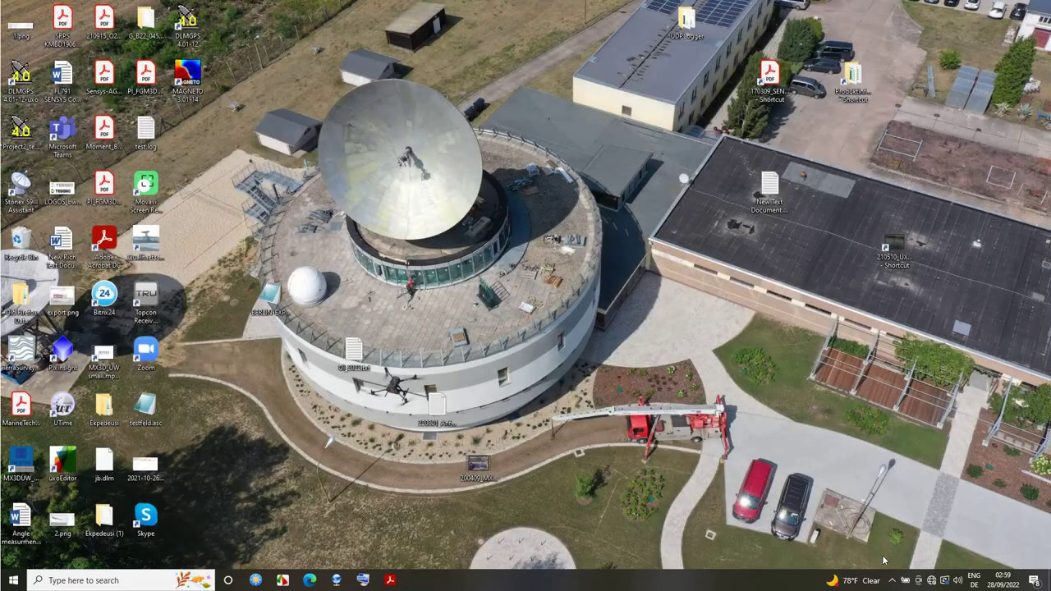
click(893, 581)
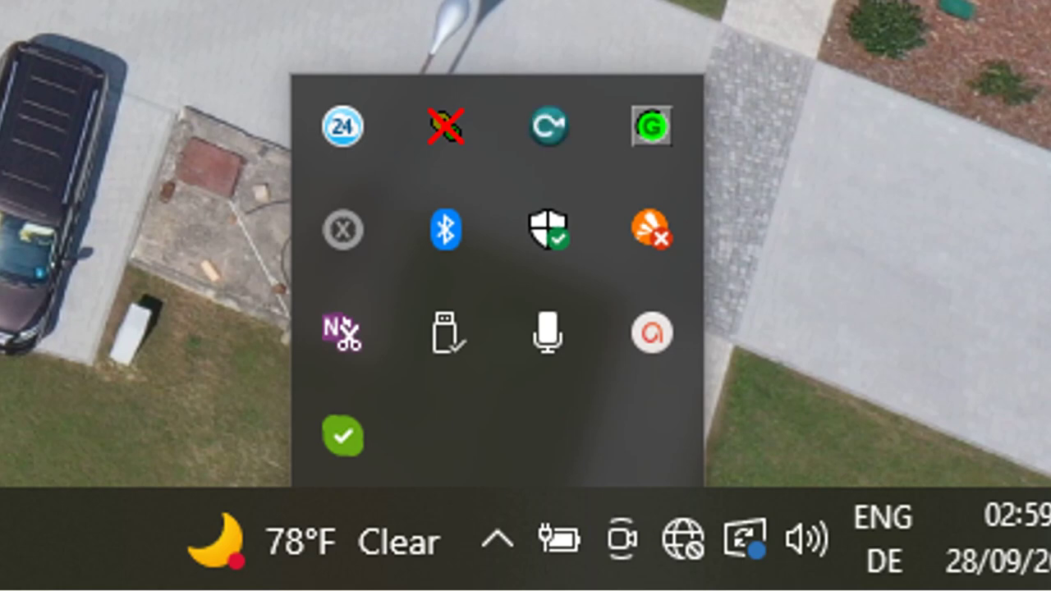
mouse_move(570, 170)
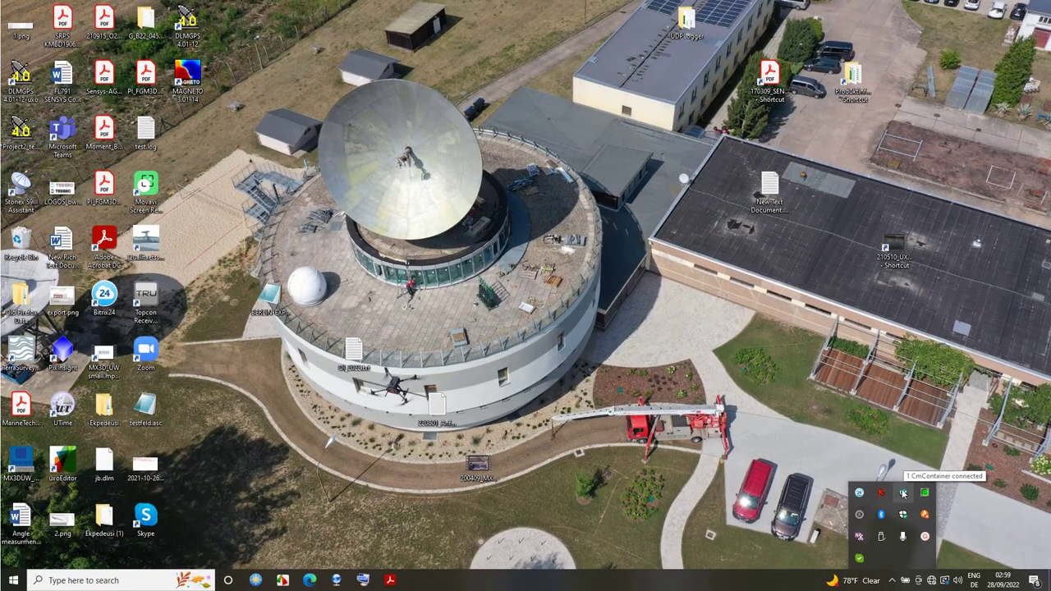
click(902, 493)
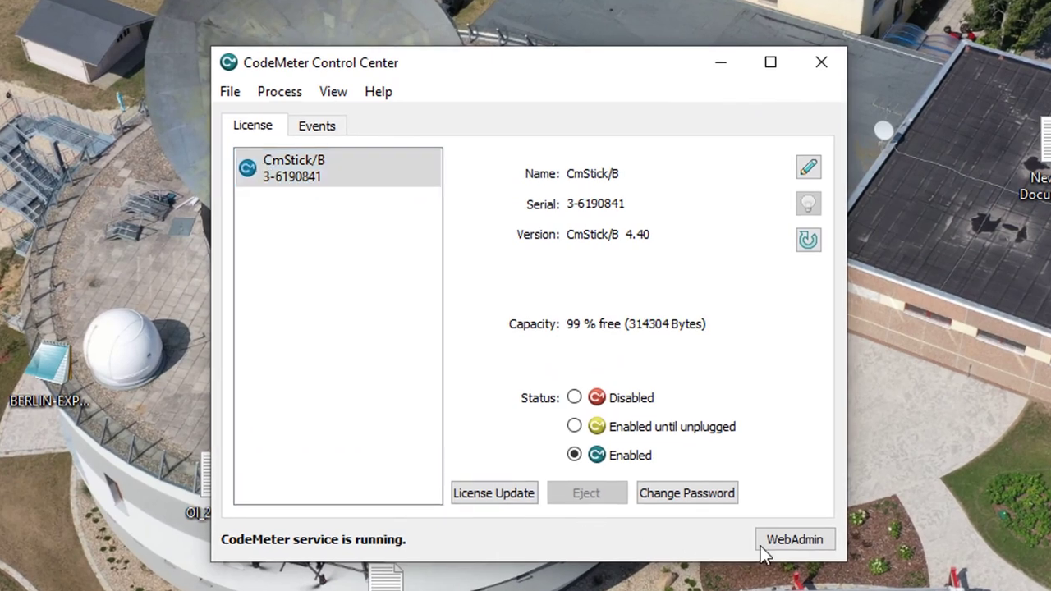
click(788, 540)
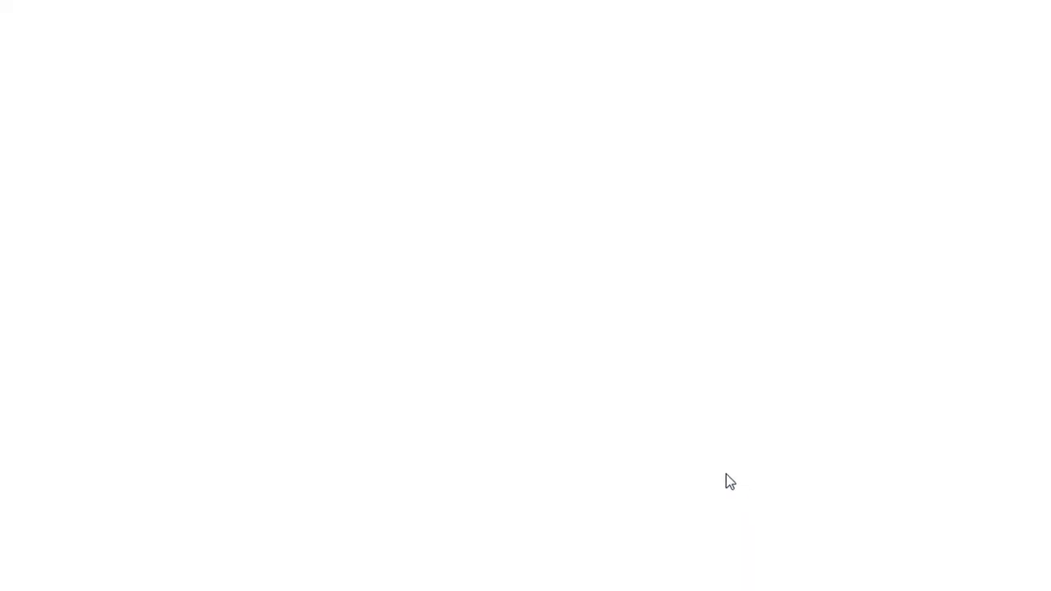